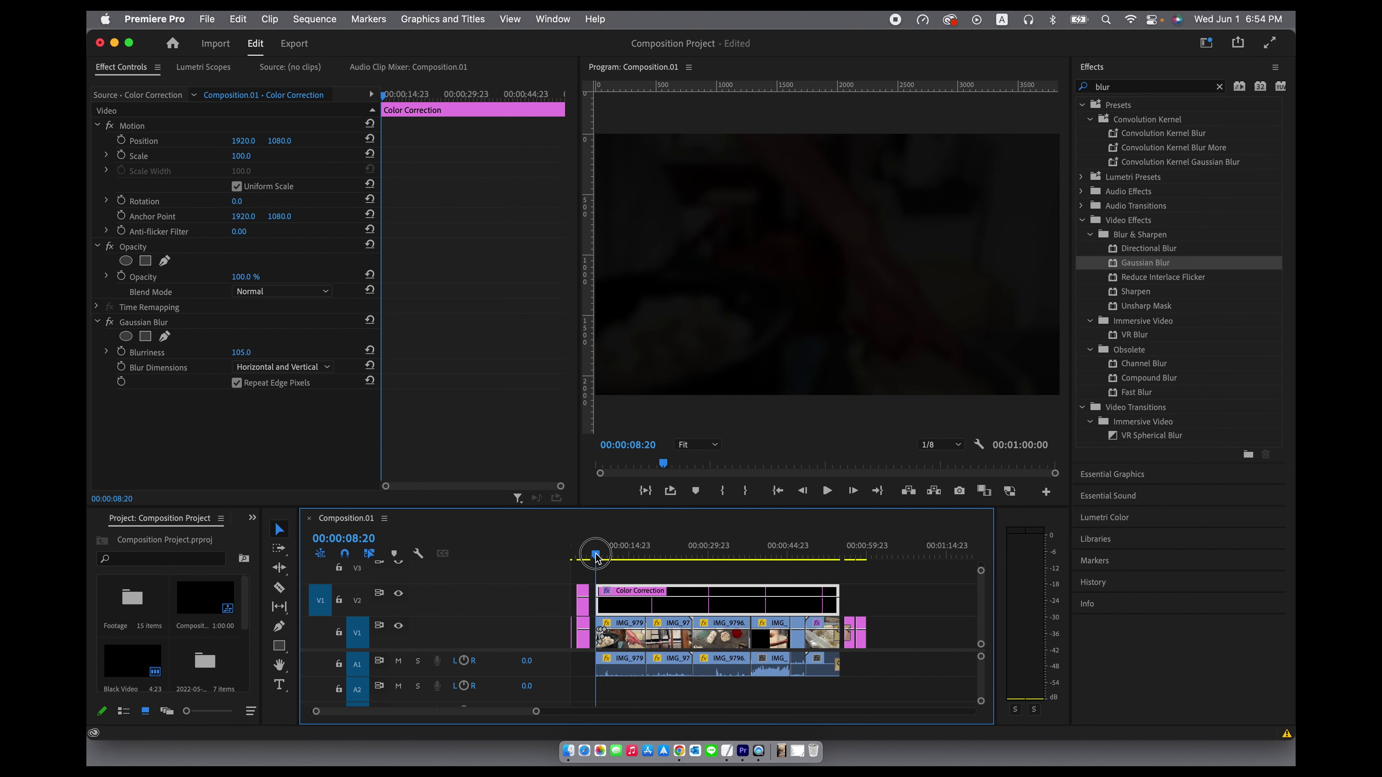
Step: Move the playhead to the first frame of the Color Correction layer at 00:00:08:19
key("equal")
key("equal")
key("equal")
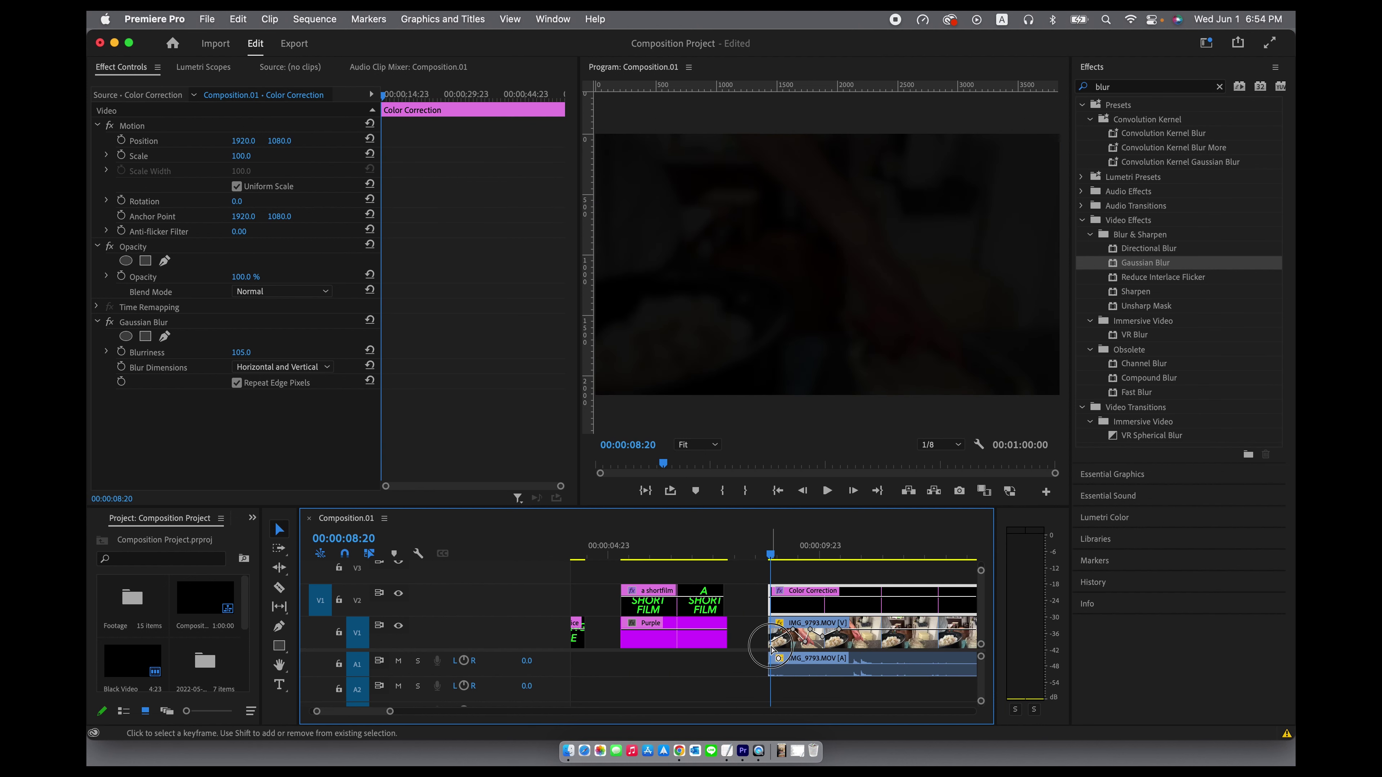
left_click(784, 636)
left_click_drag(807, 637, 817, 642)
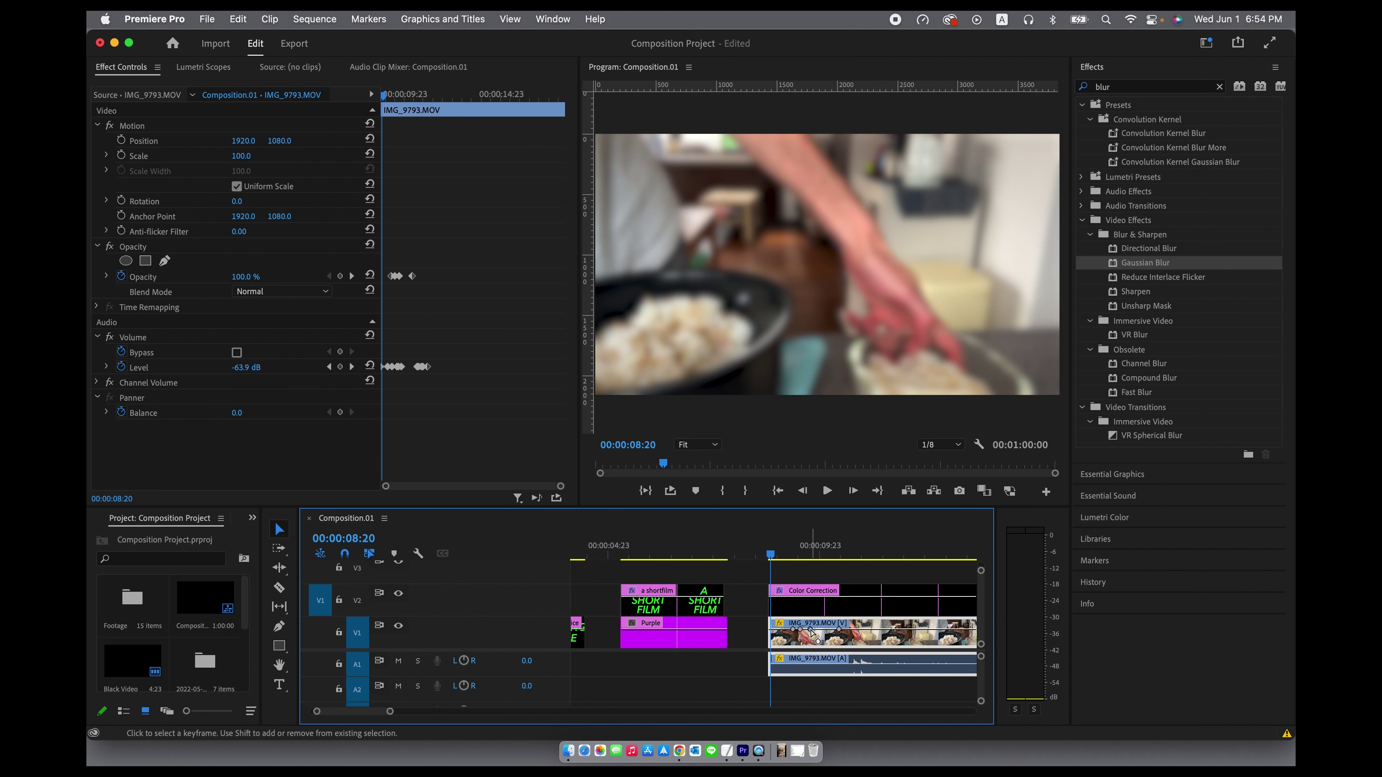
left_click(767, 556)
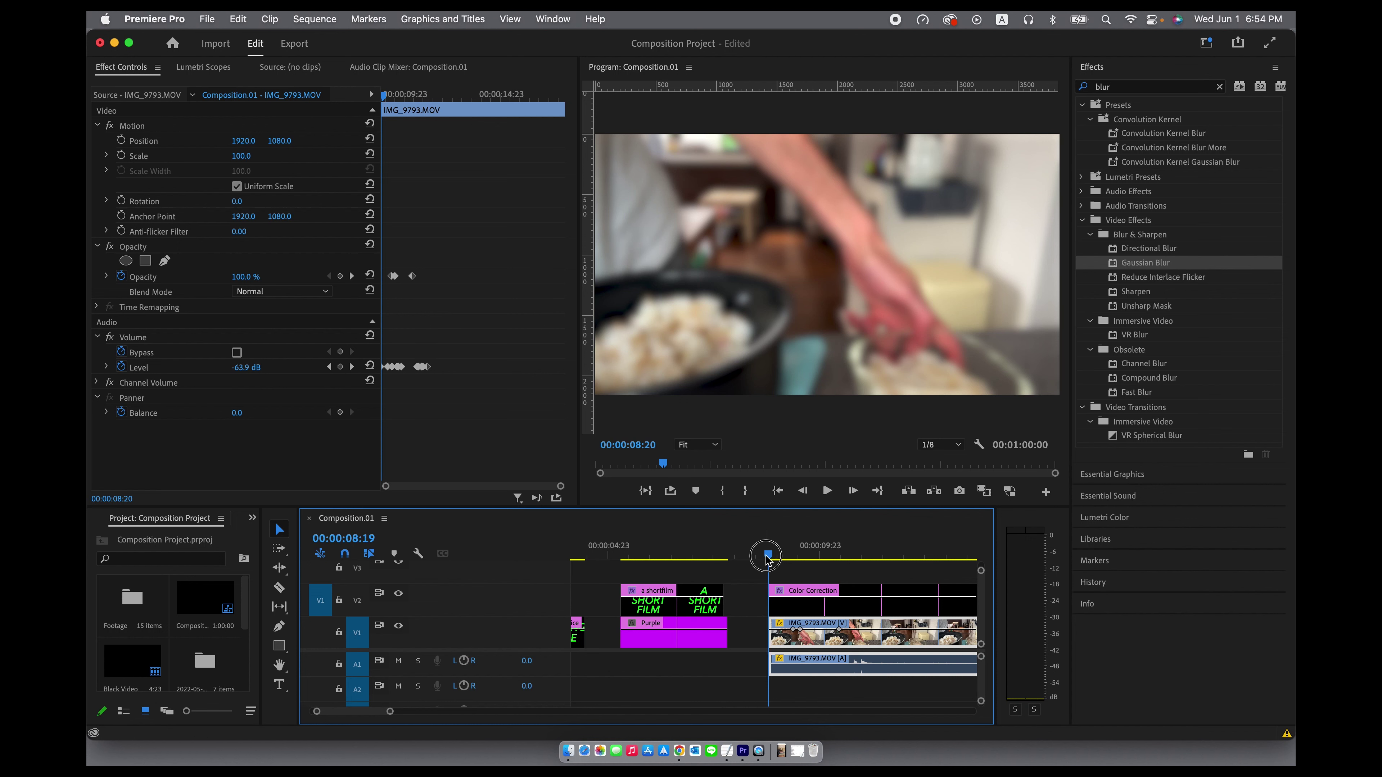
left_click_drag(766, 556, 765, 556)
key("=")
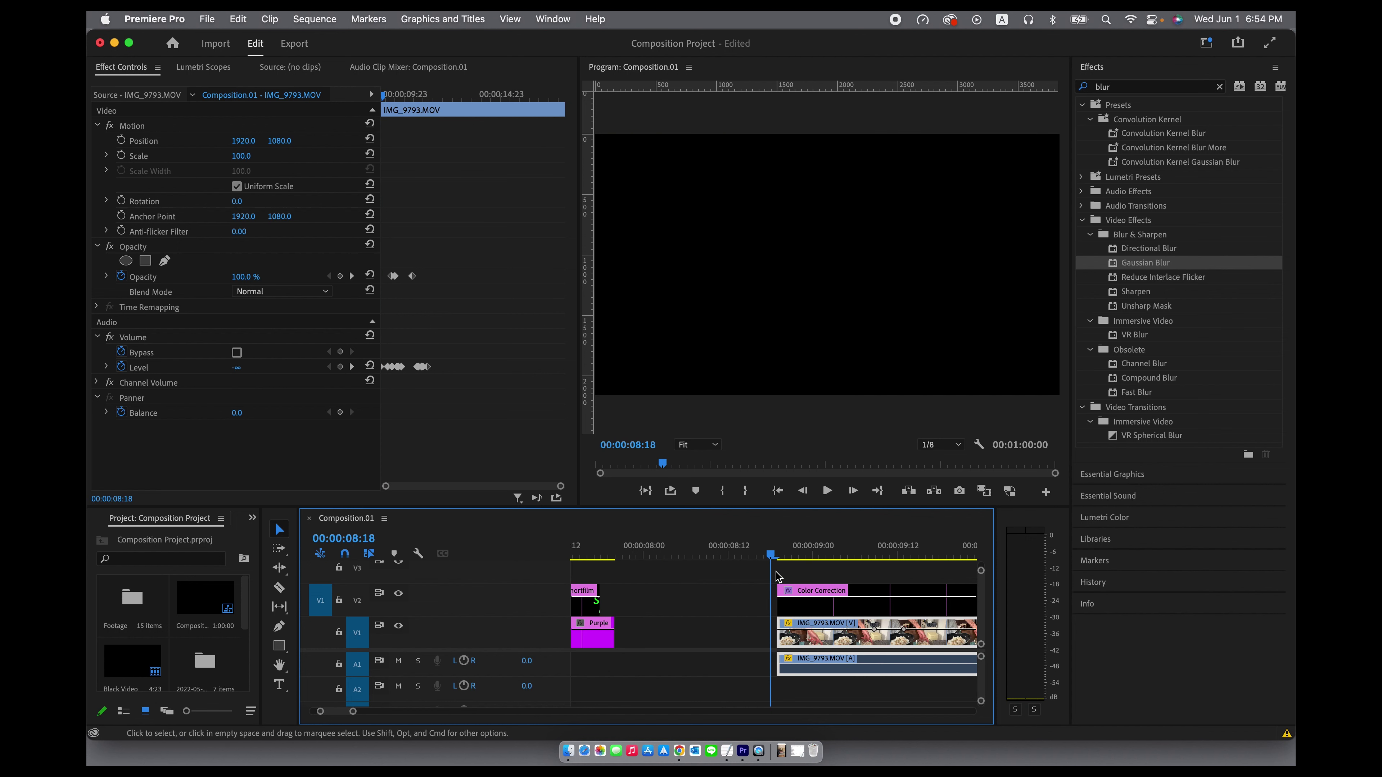
key("=")
left_click_drag(767, 557, 784, 556)
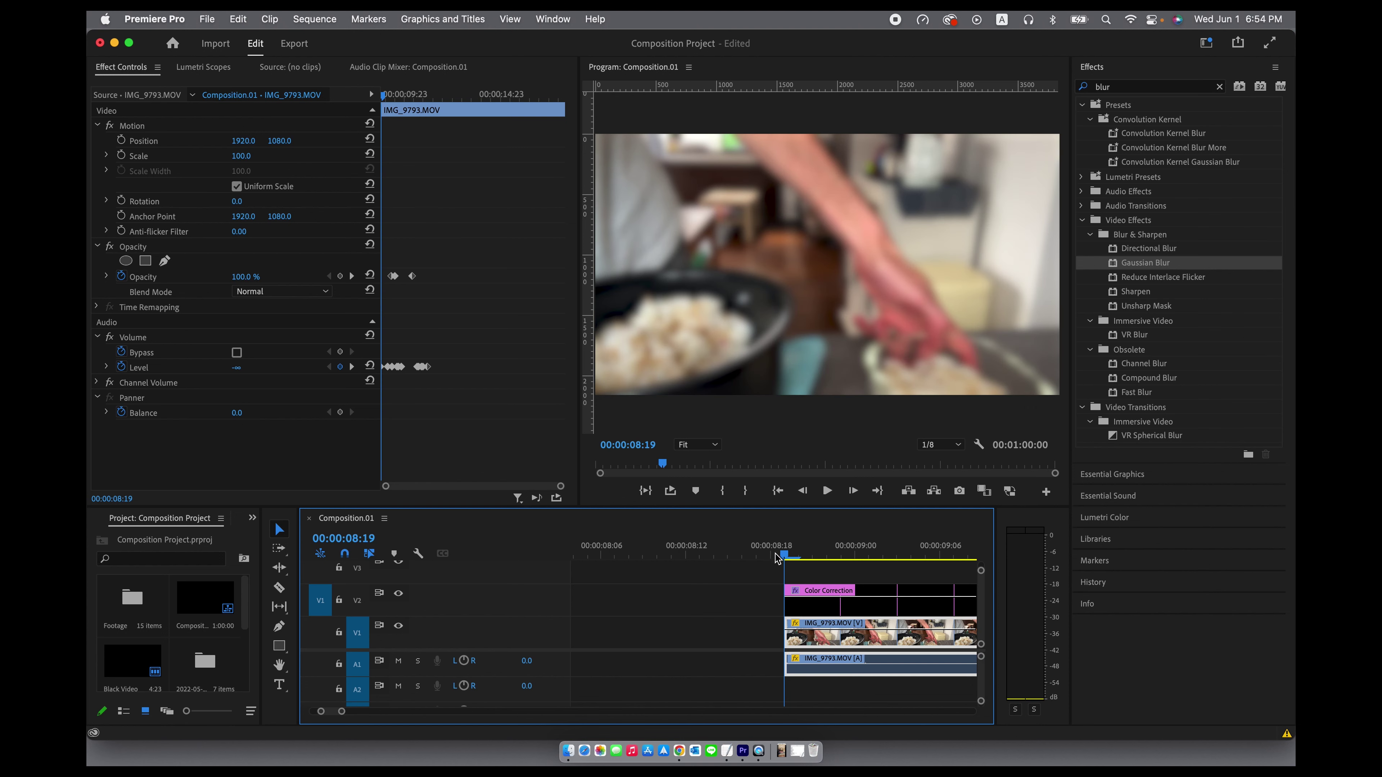
Step: Start keyframing the Gaussian Blur's Blurriness on the Color Correction layer with a value of 0
left_click(819, 609)
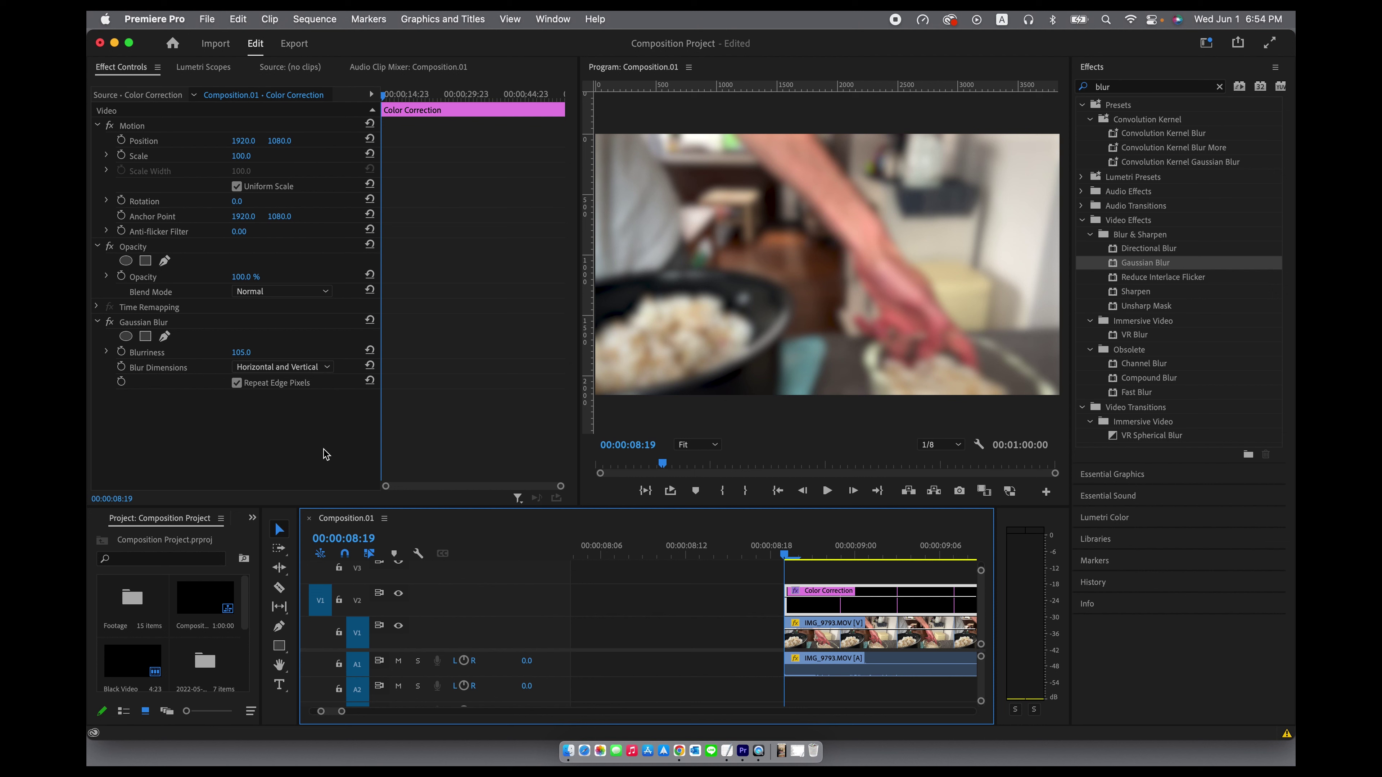
left_click(122, 353)
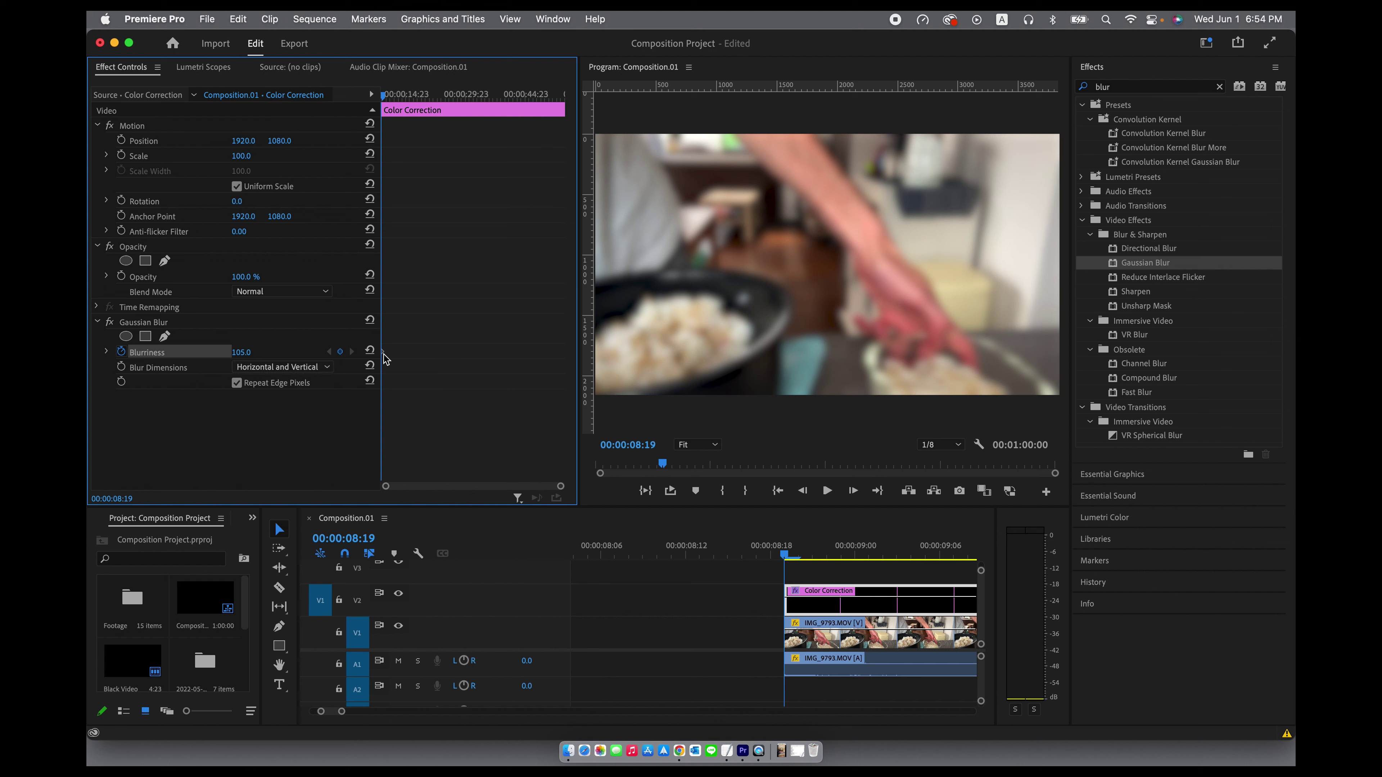
left_click(342, 355)
left_click(257, 351)
type("0")
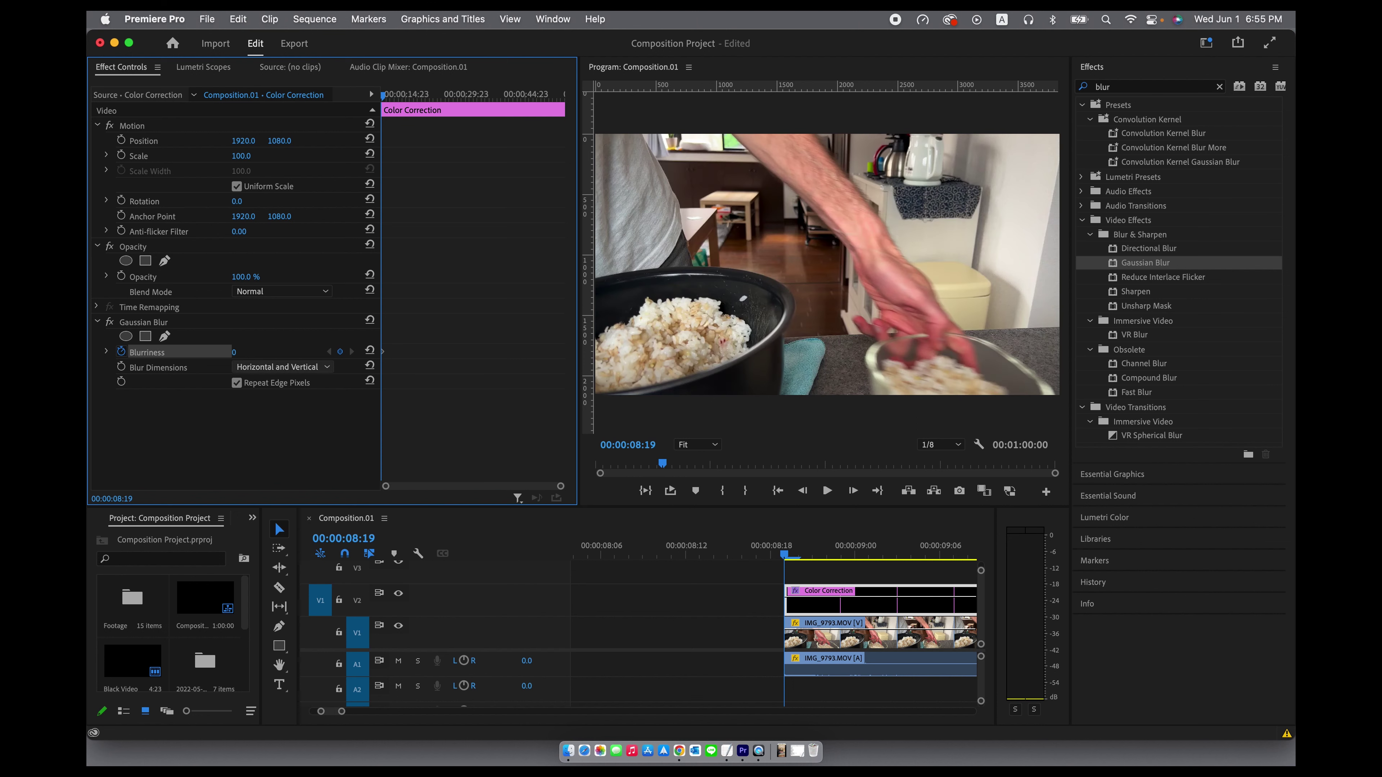
Step: Delete the Cross Dissolve video transition at the end of the IMG_9798.MOV clip
left_click(884, 574)
key("minus")
key("minus")
key("minus")
key("minus")
key("minus")
key("minus")
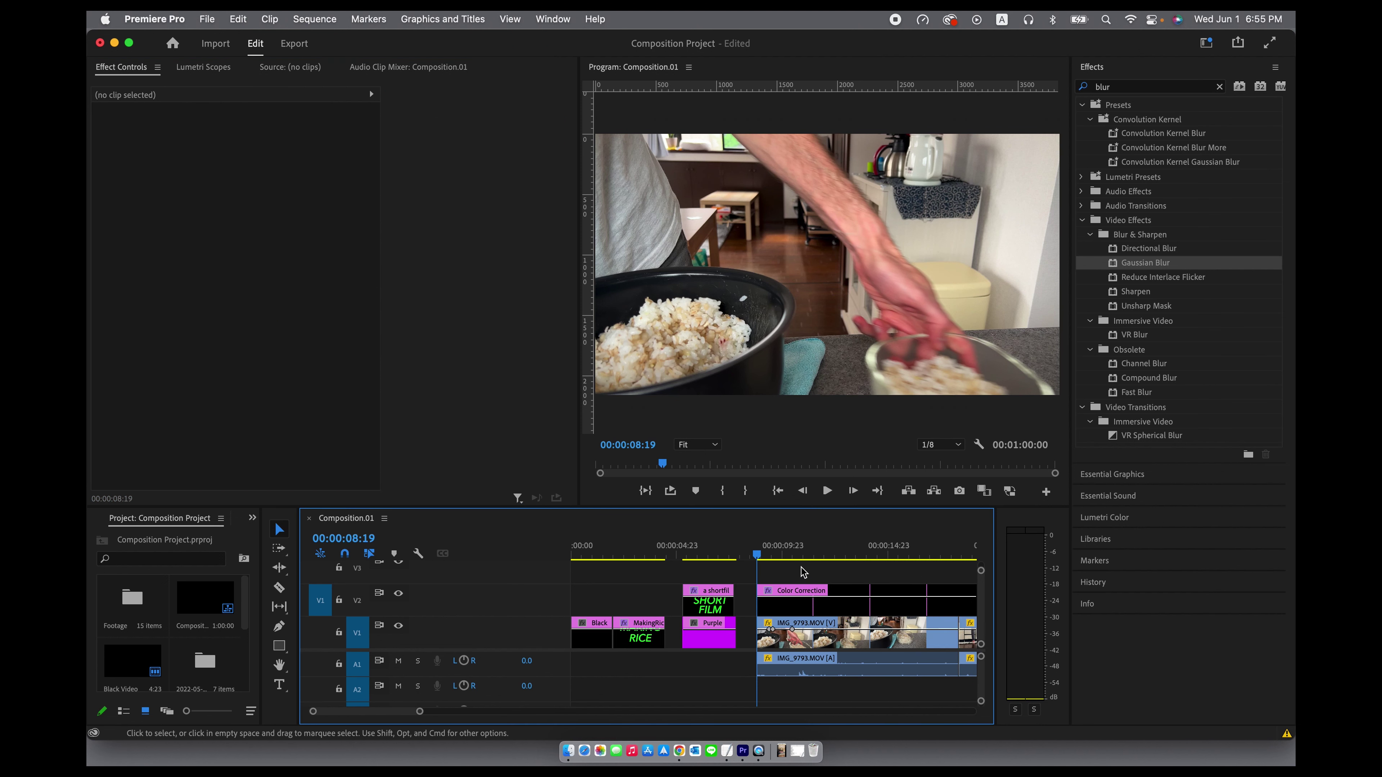
key("minus")
left_click_drag(804, 555, 849, 556)
key("equal")
key("equal")
key("equal")
key("equal")
key("equal")
key("equal")
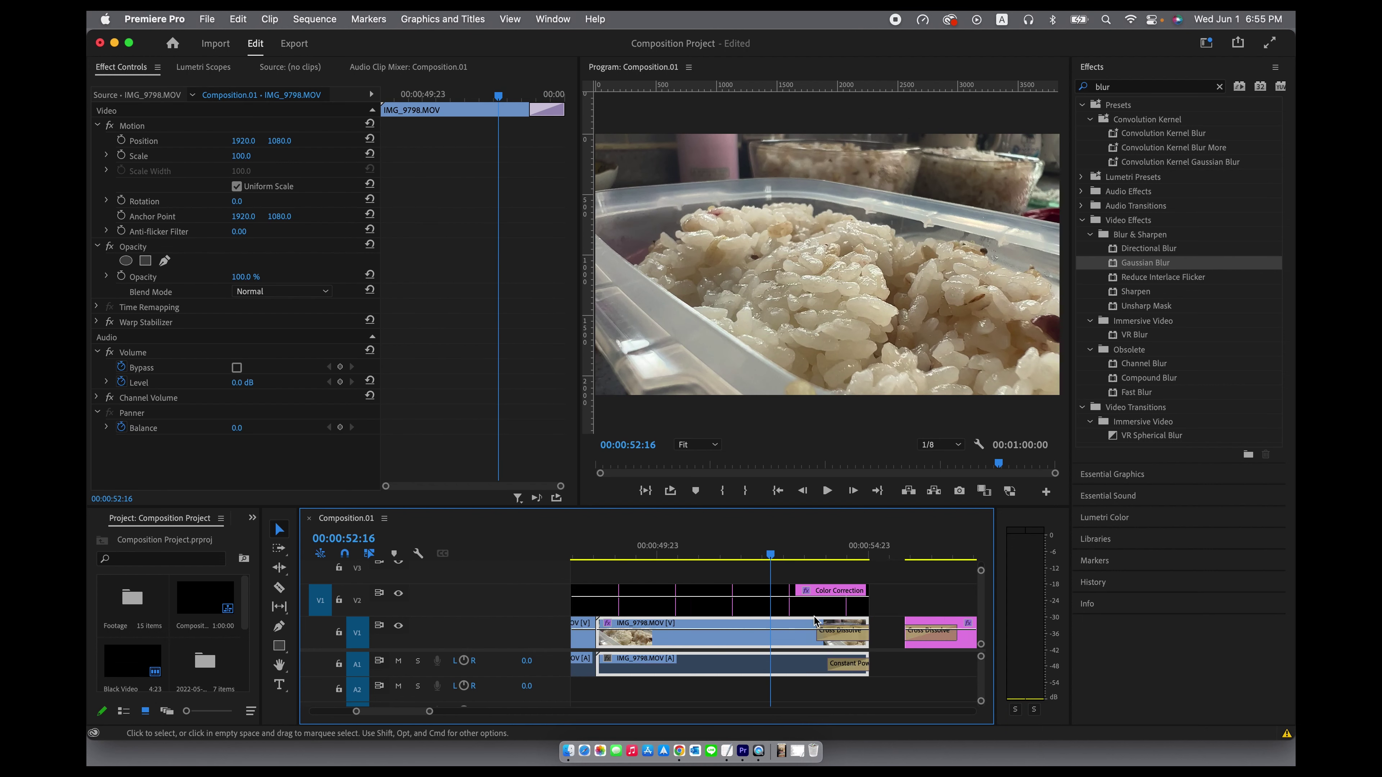
scroll(833, 653, "right", 5)
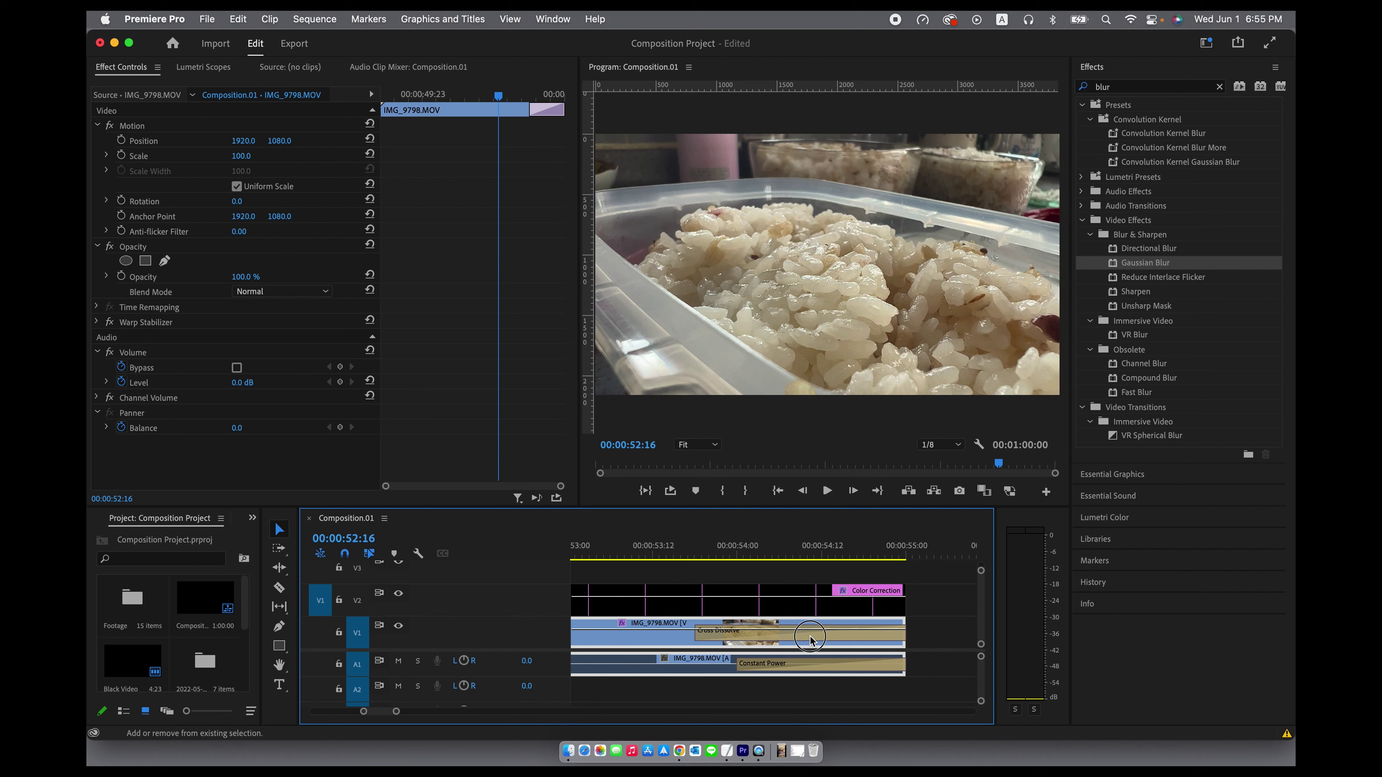
left_click(810, 638)
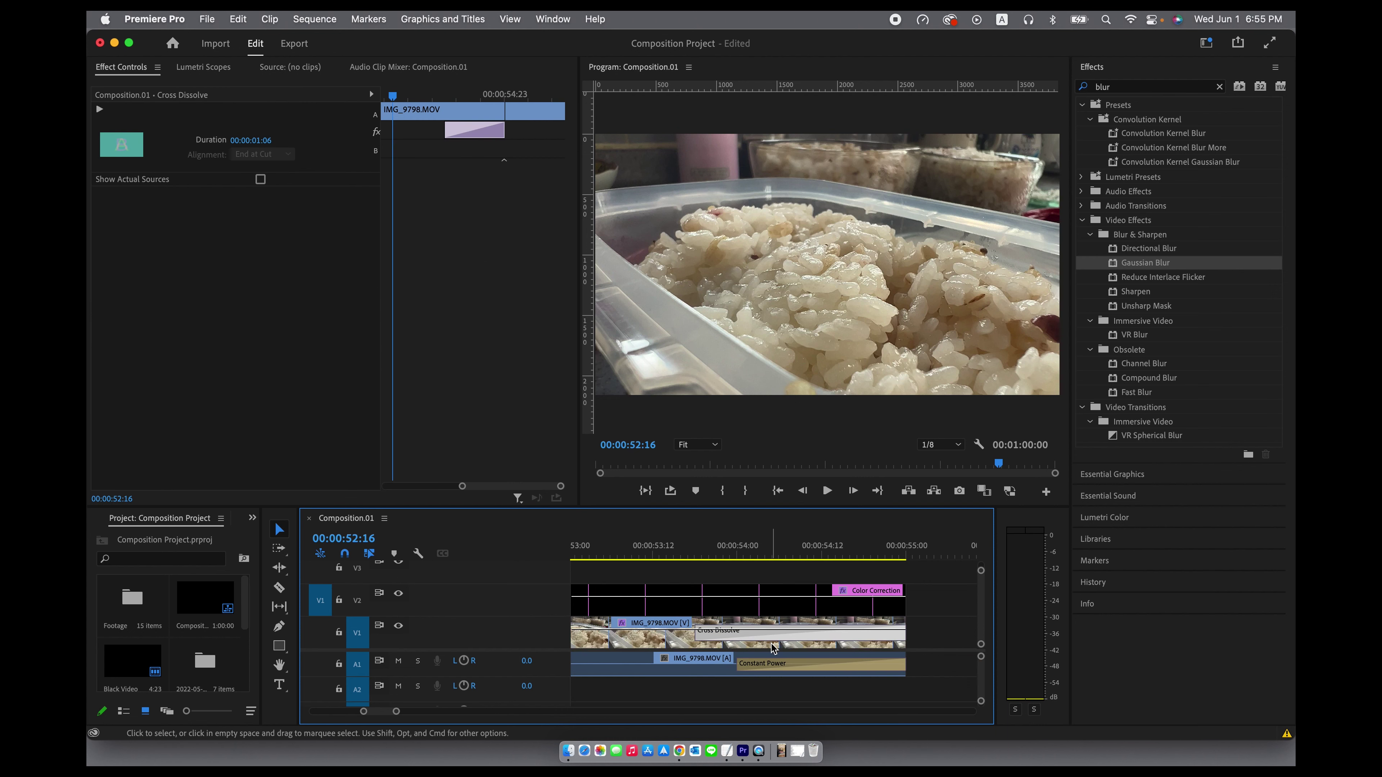
key("Delete")
Step: Add a Blurriness keyframe of 1616 to the Color Correction layer near its end at 00:00:54:23
left_click_drag(840, 553, 899, 553)
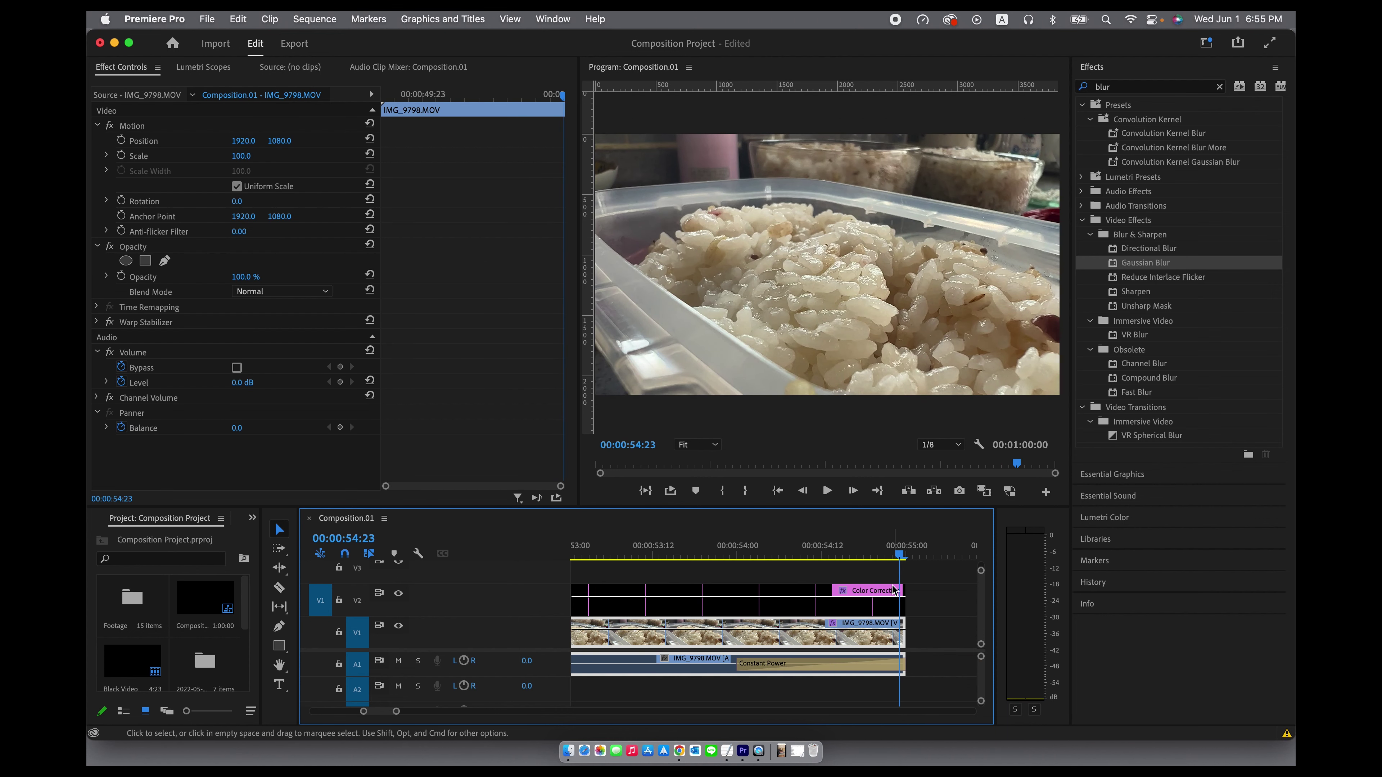
left_click(763, 610)
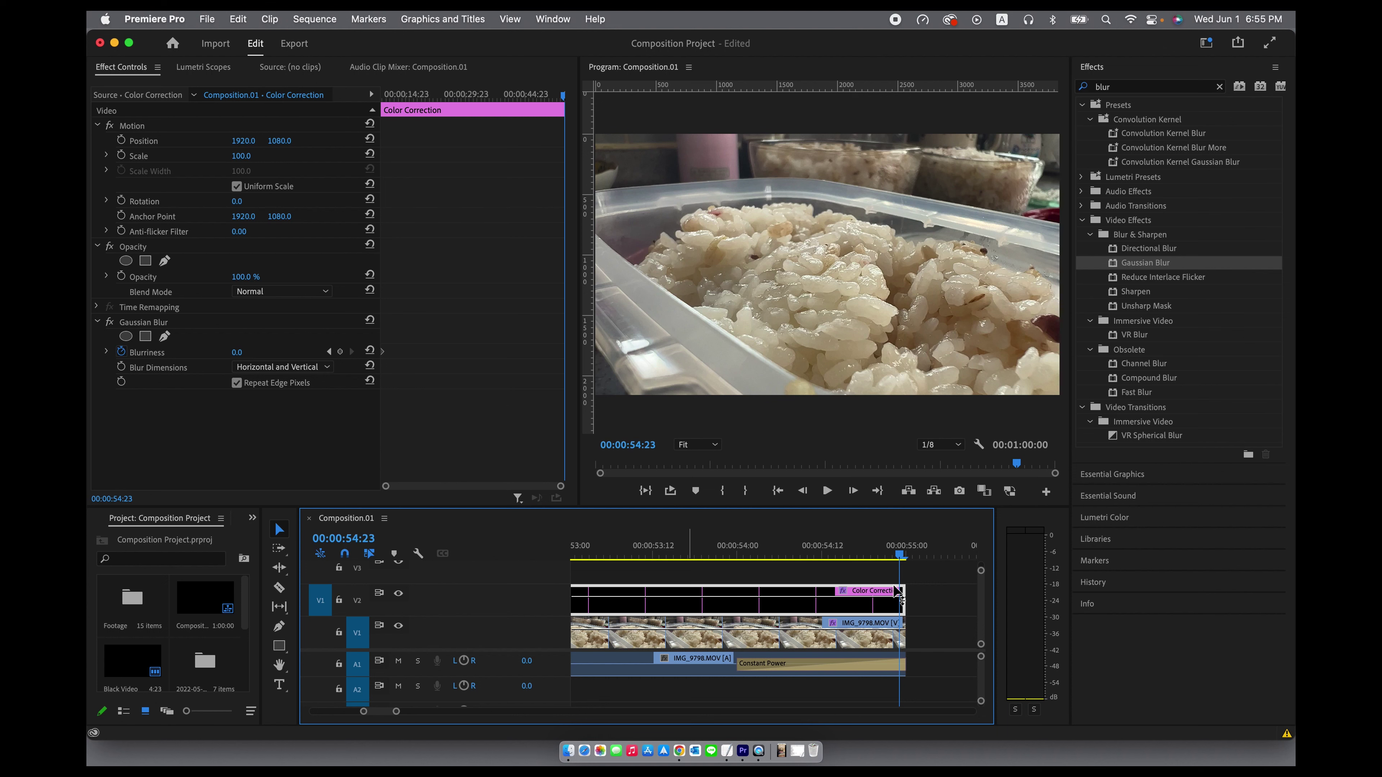
left_click_drag(235, 355, 408, 355)
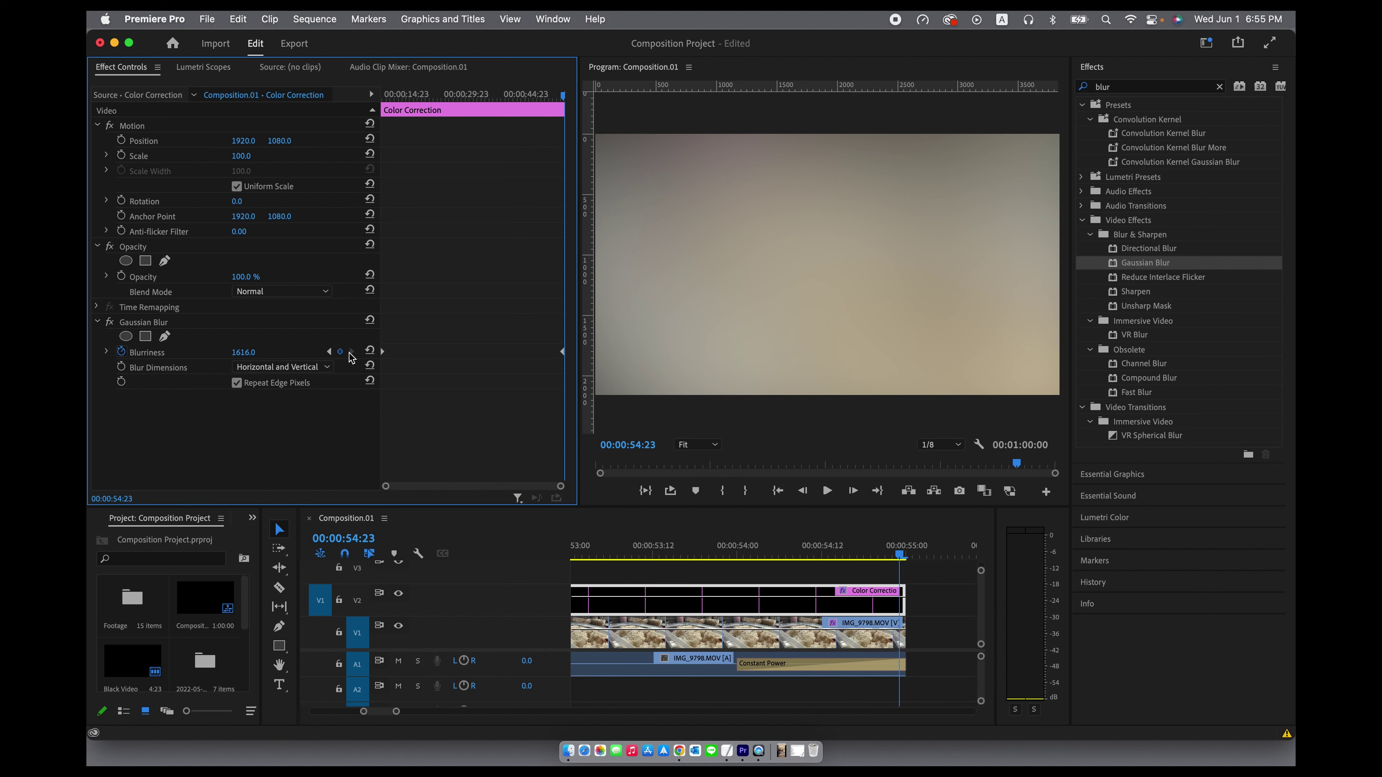
Step: Check the first and last Blurriness keyframes, and play the sequence from the start of the IMG_9793.MOV clip
left_click(329, 352)
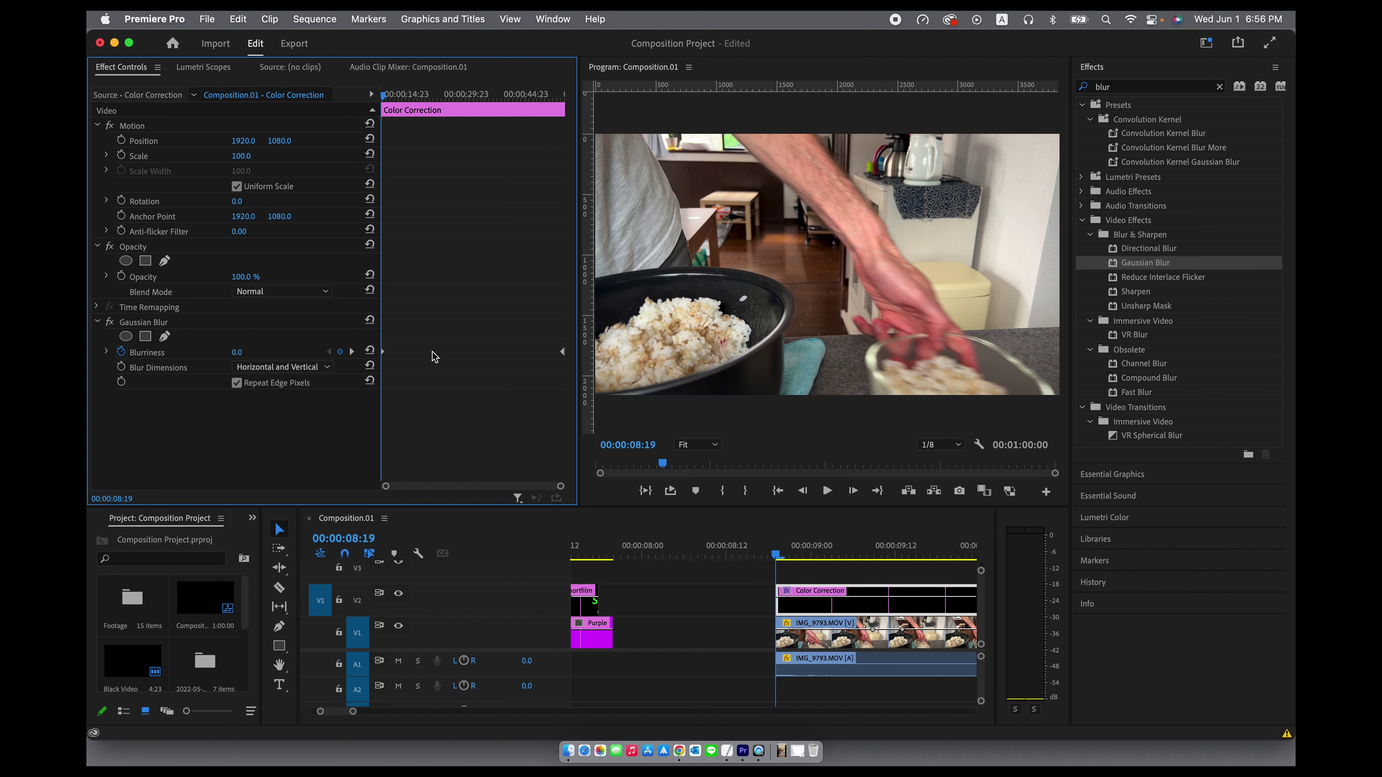
left_click(351, 352)
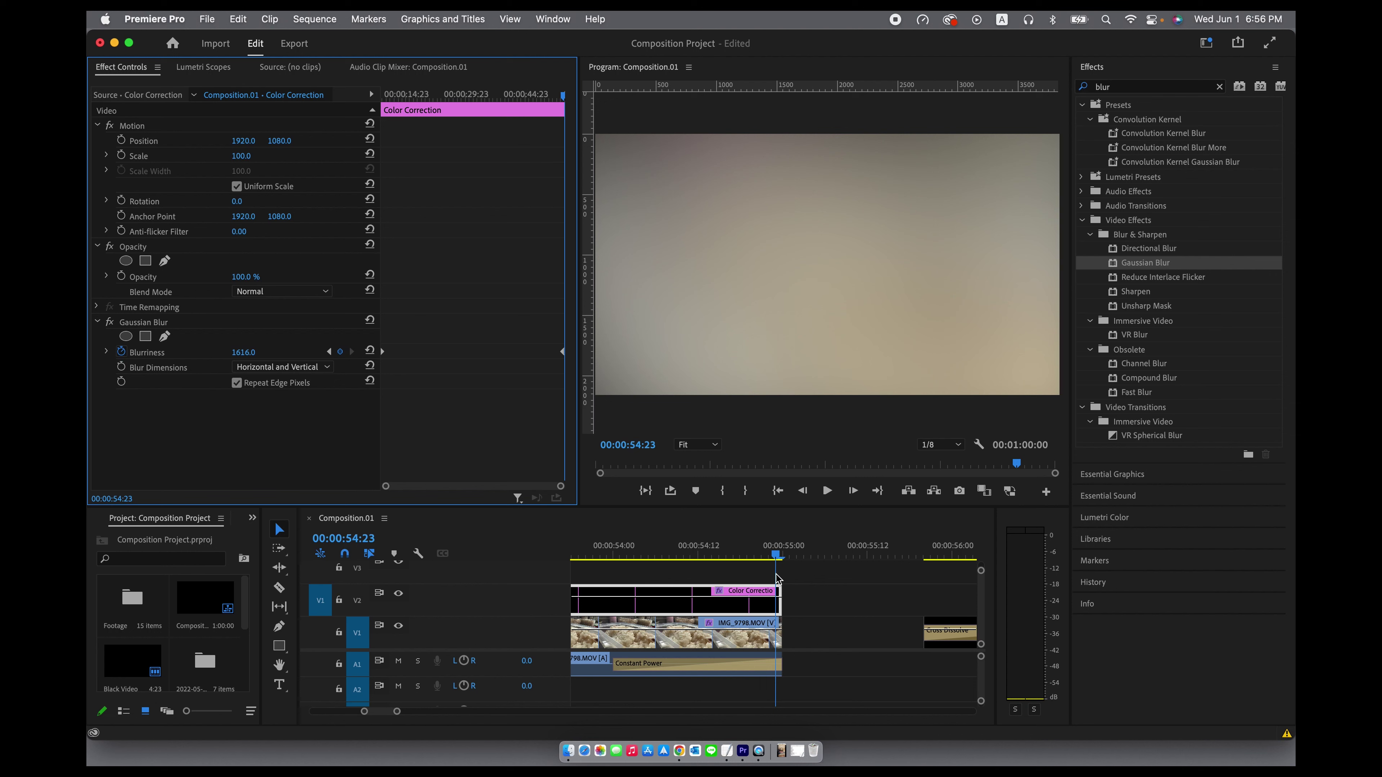
left_click(756, 579)
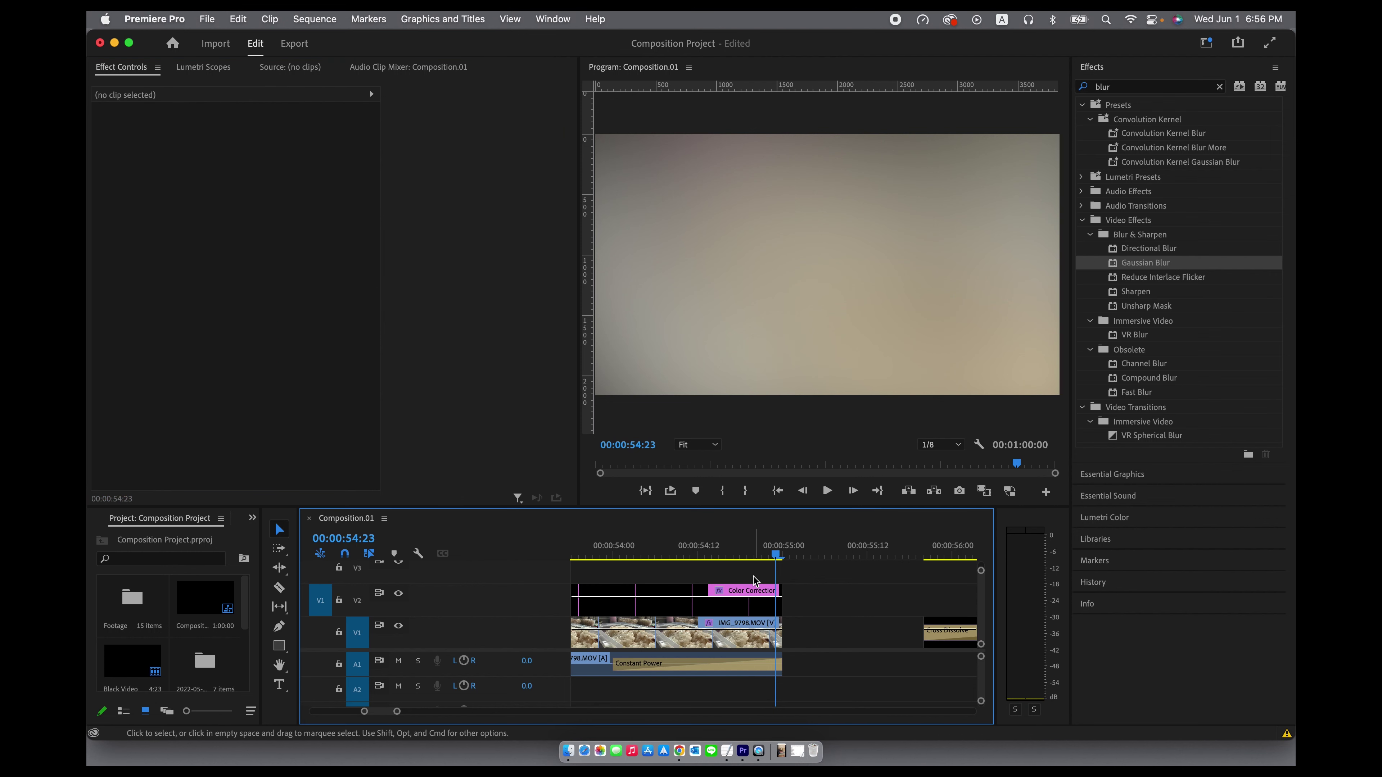
key("backslash")
left_click(626, 553)
left_click_drag(626, 553, 624, 552)
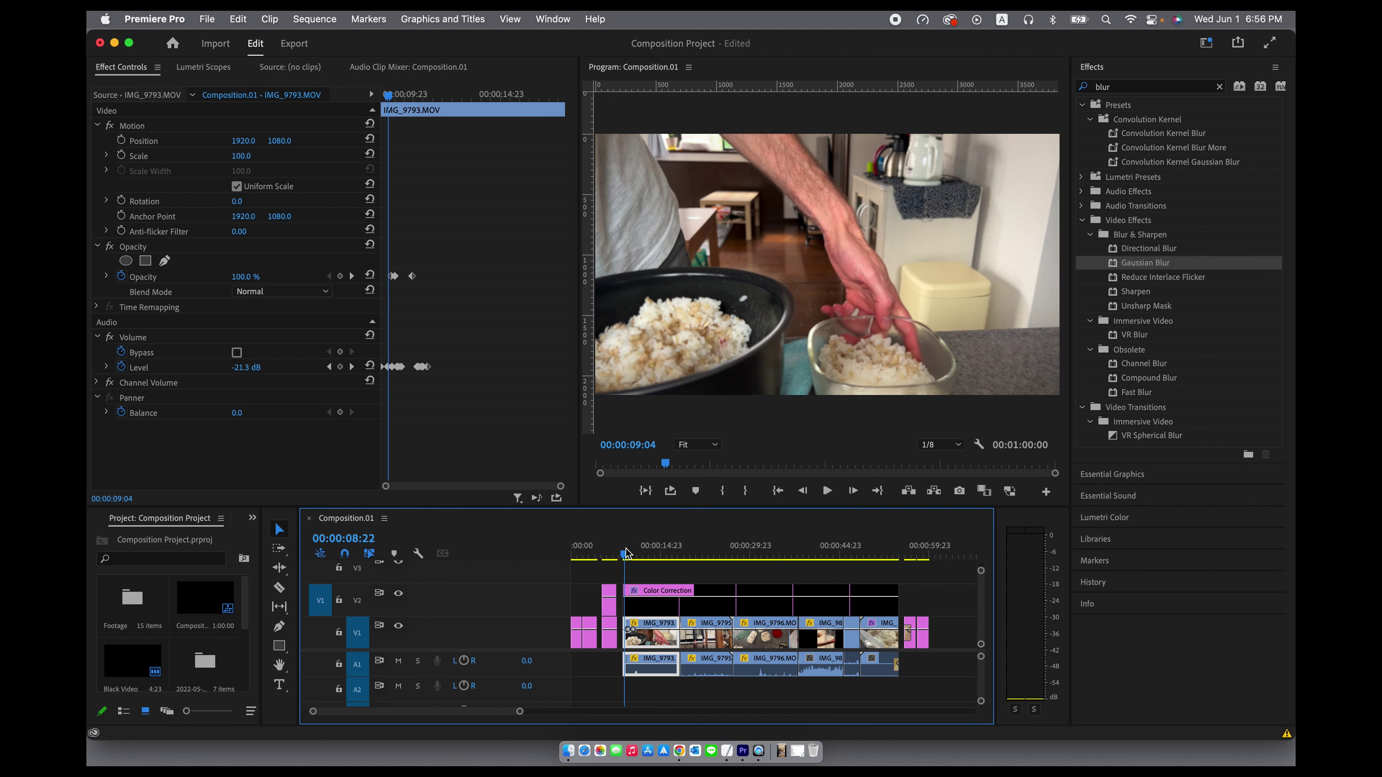
key("space")
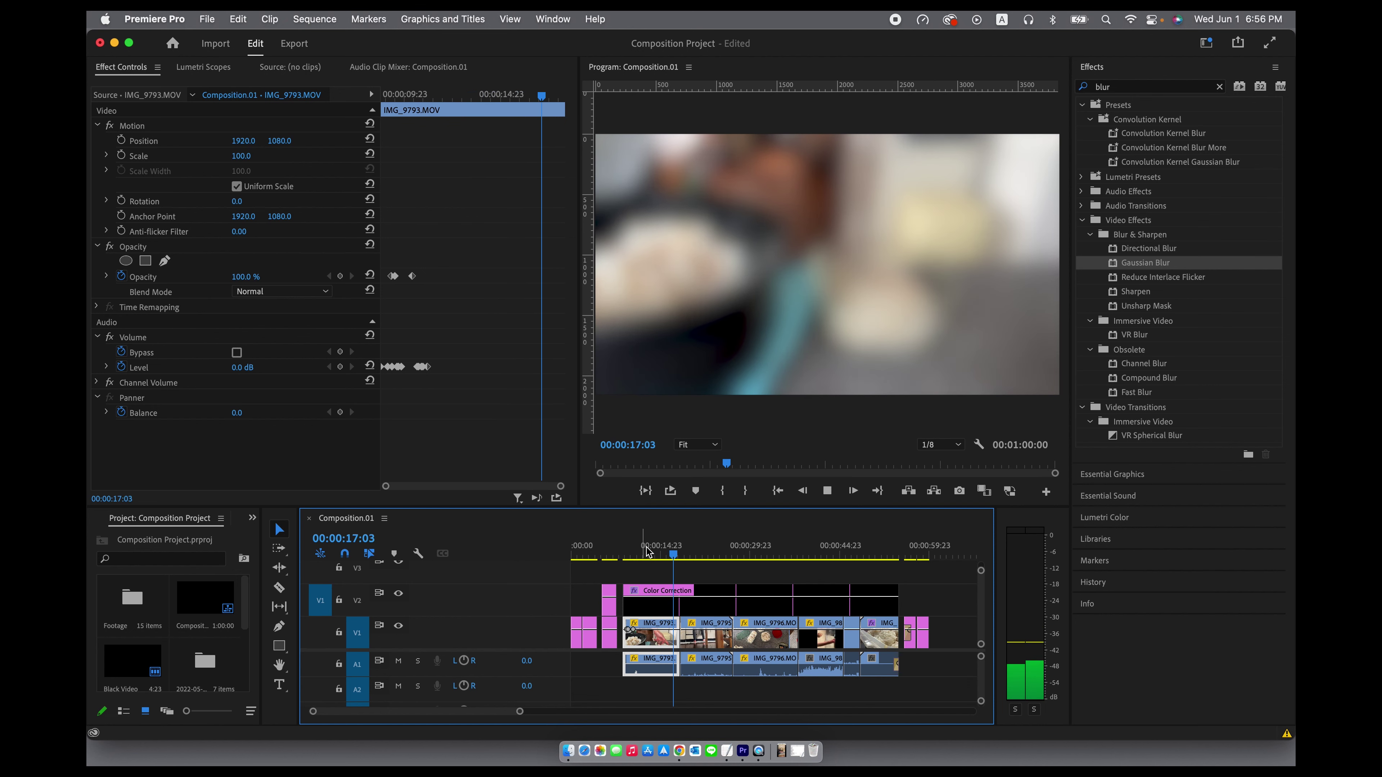
Step: Stop playback and delete the Color Correction layer from track V2
left_click(680, 606)
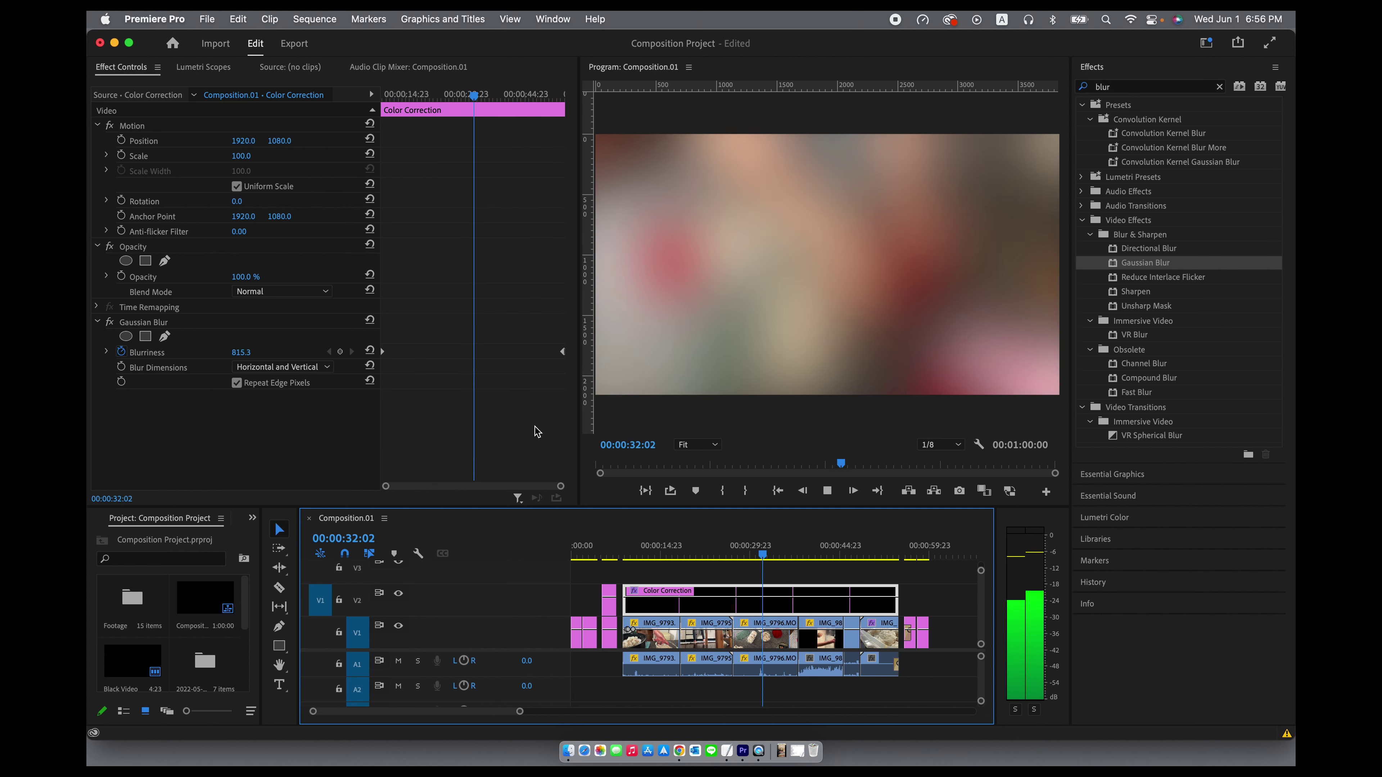
key("space")
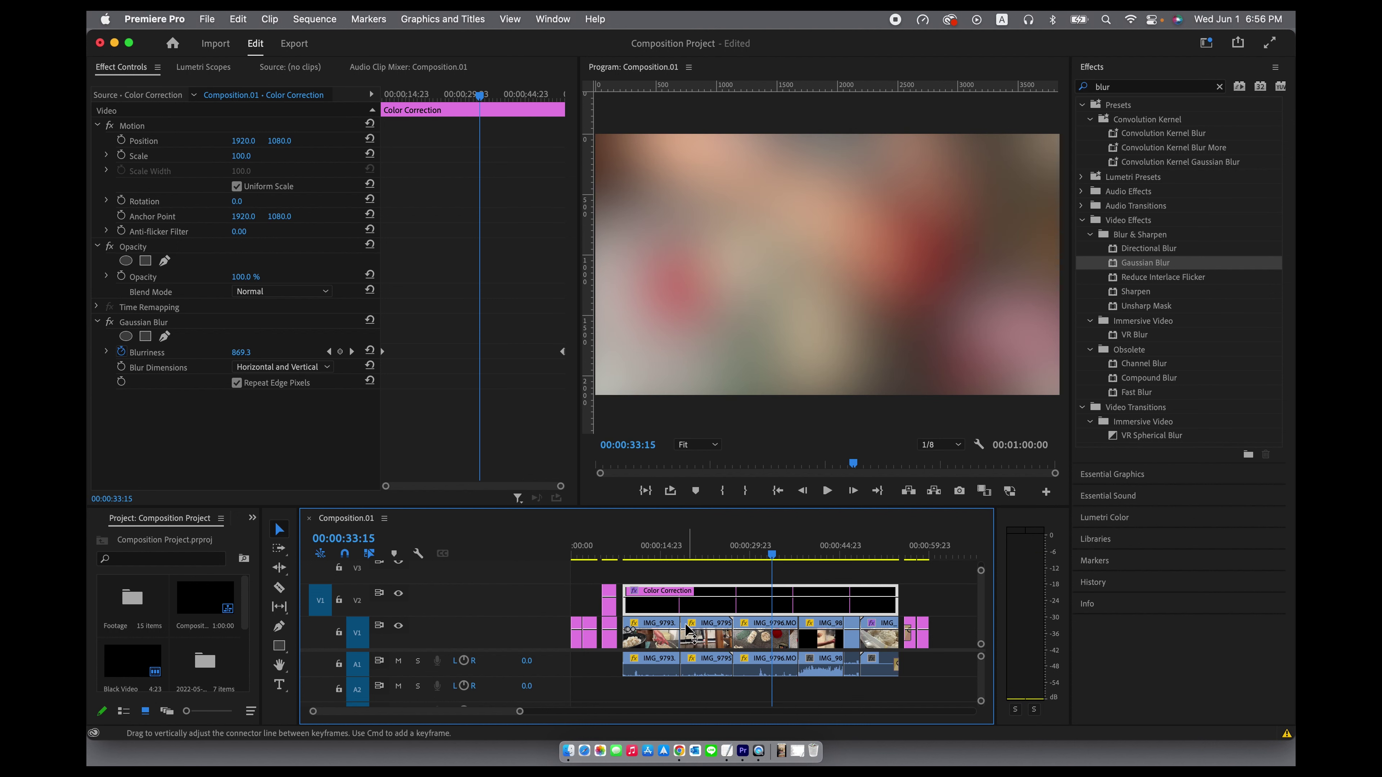
key("Delete")
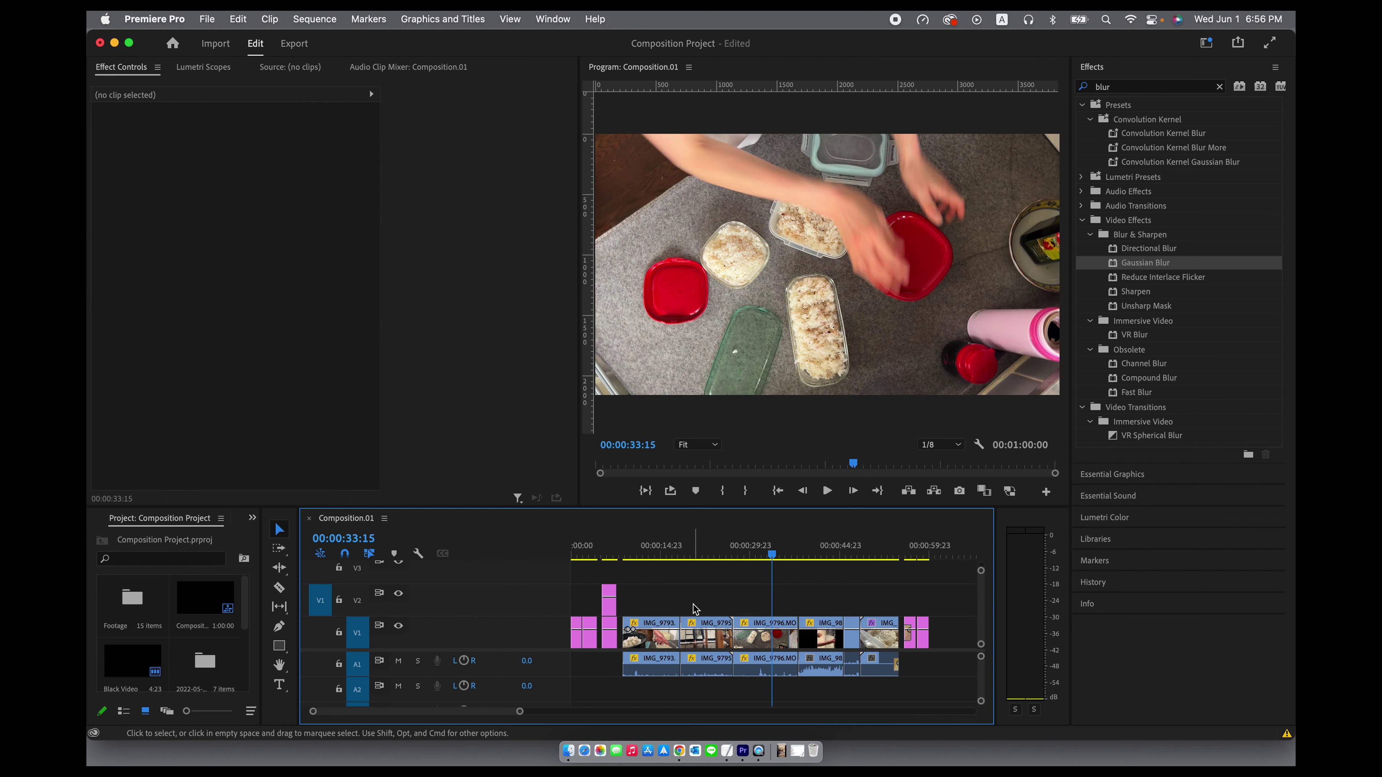
Step: Start keyframing Rotation at the beginning of the IMG_9796.MOV clip, at 00:00:27:05
left_click(691, 555)
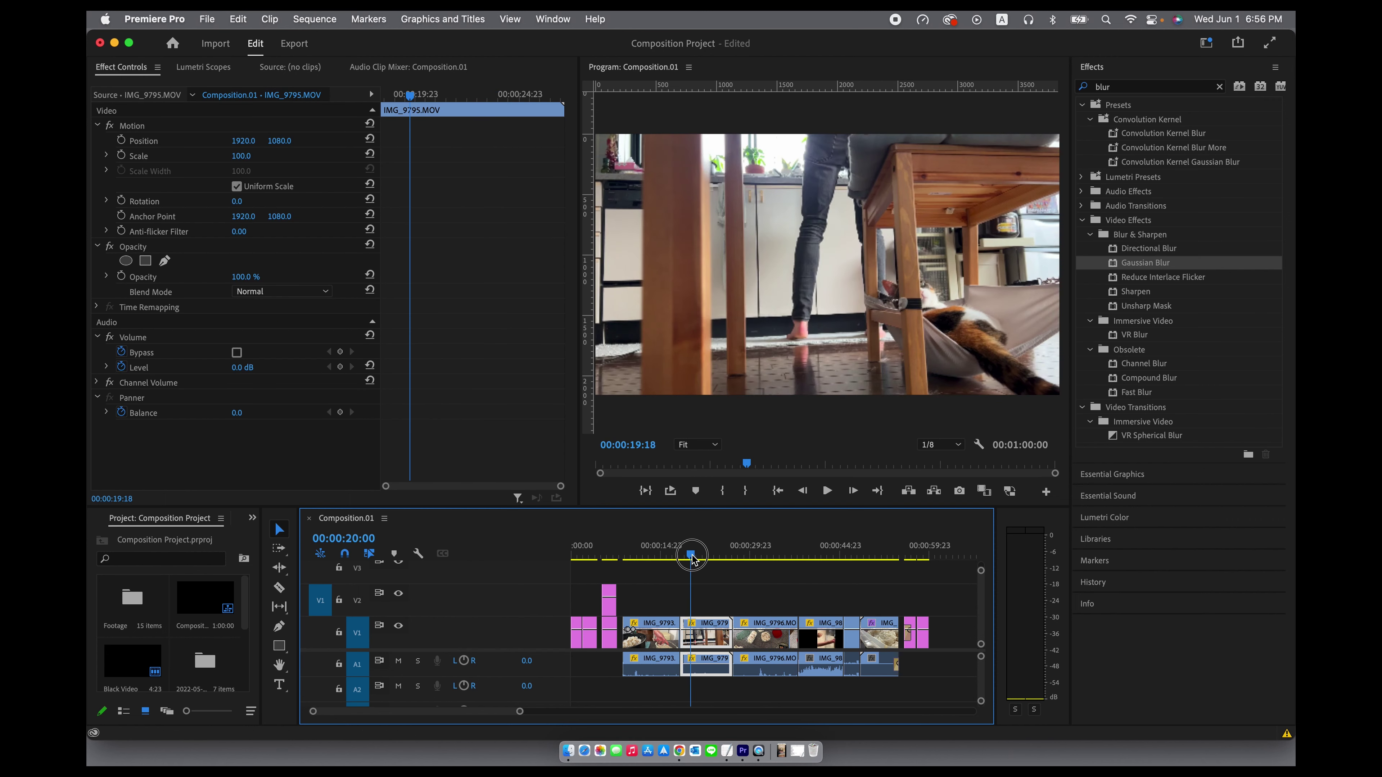
left_click_drag(691, 555, 738, 543)
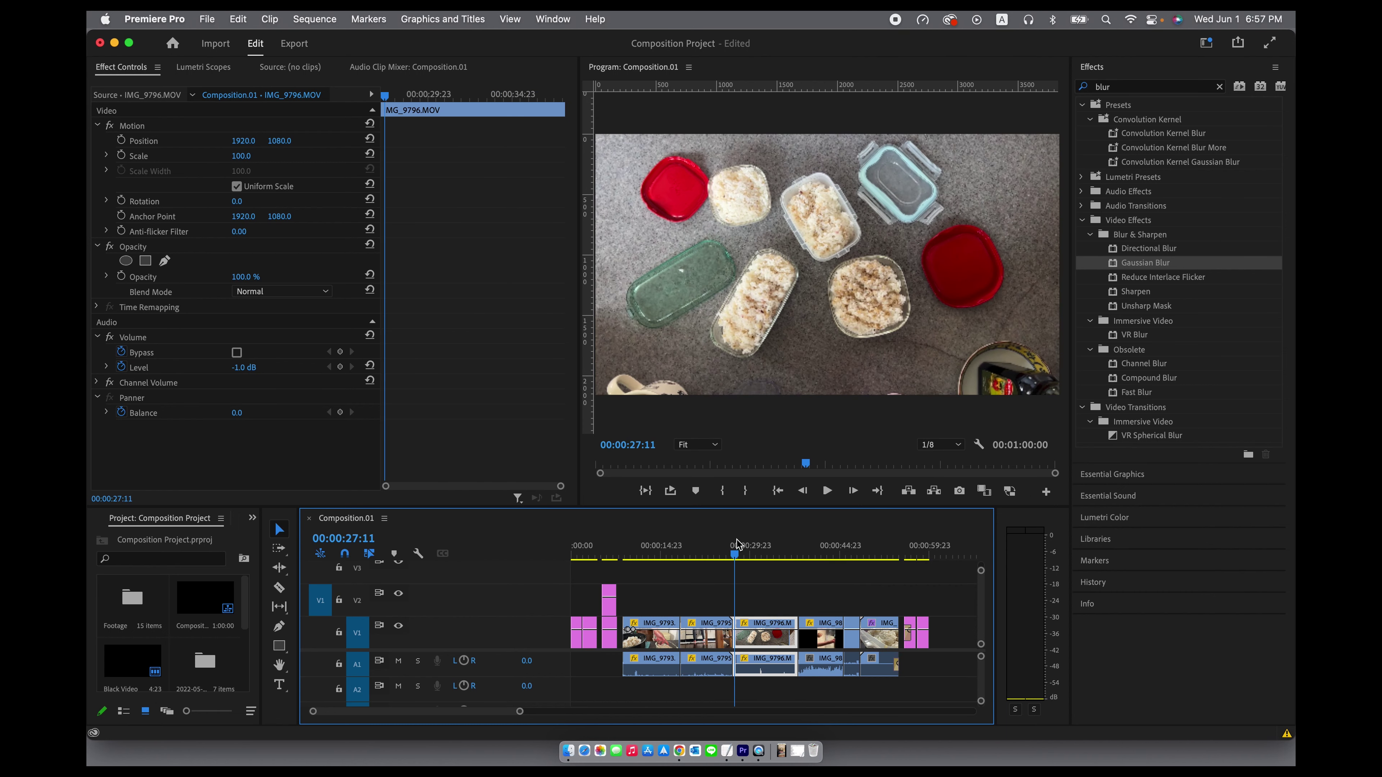
key("=")
key("=")
key("=")
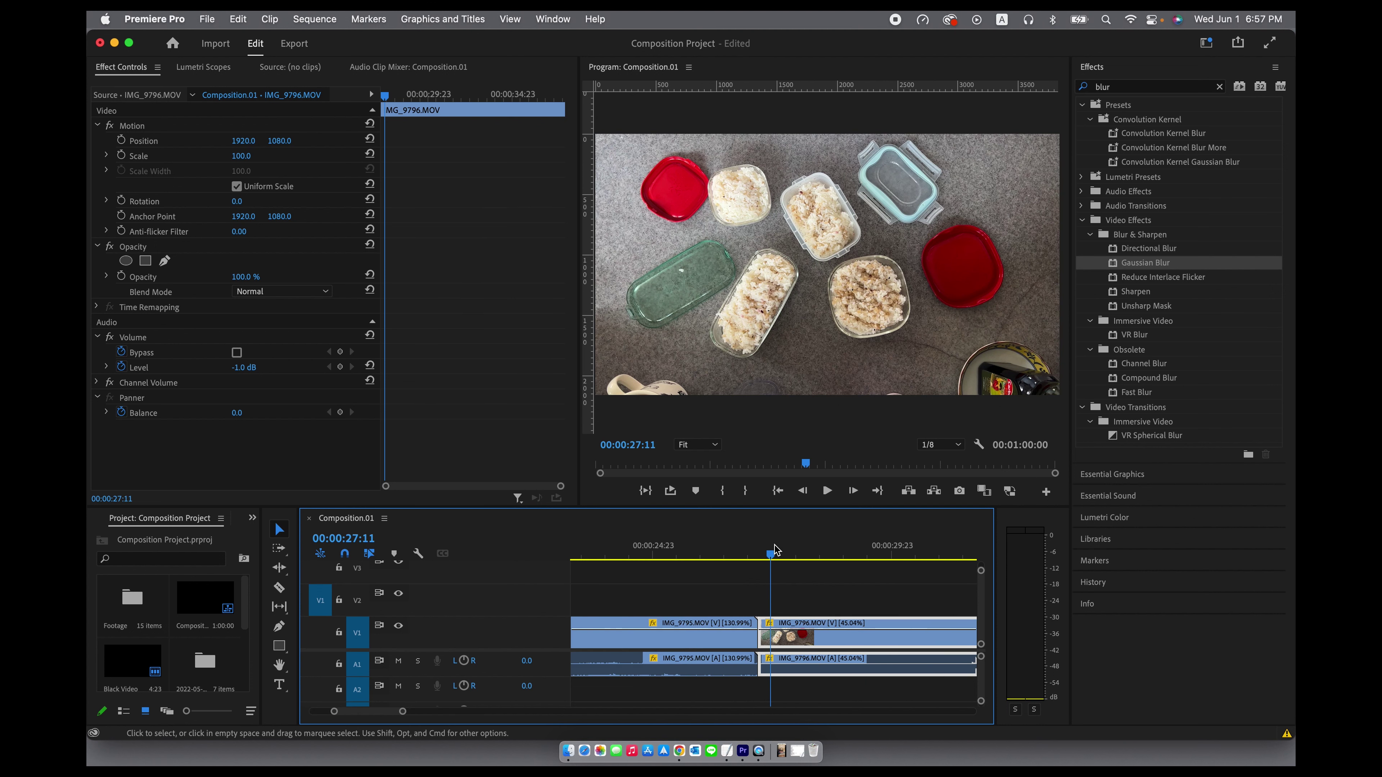
key("=")
key("=")
left_click_drag(771, 554, 723, 557)
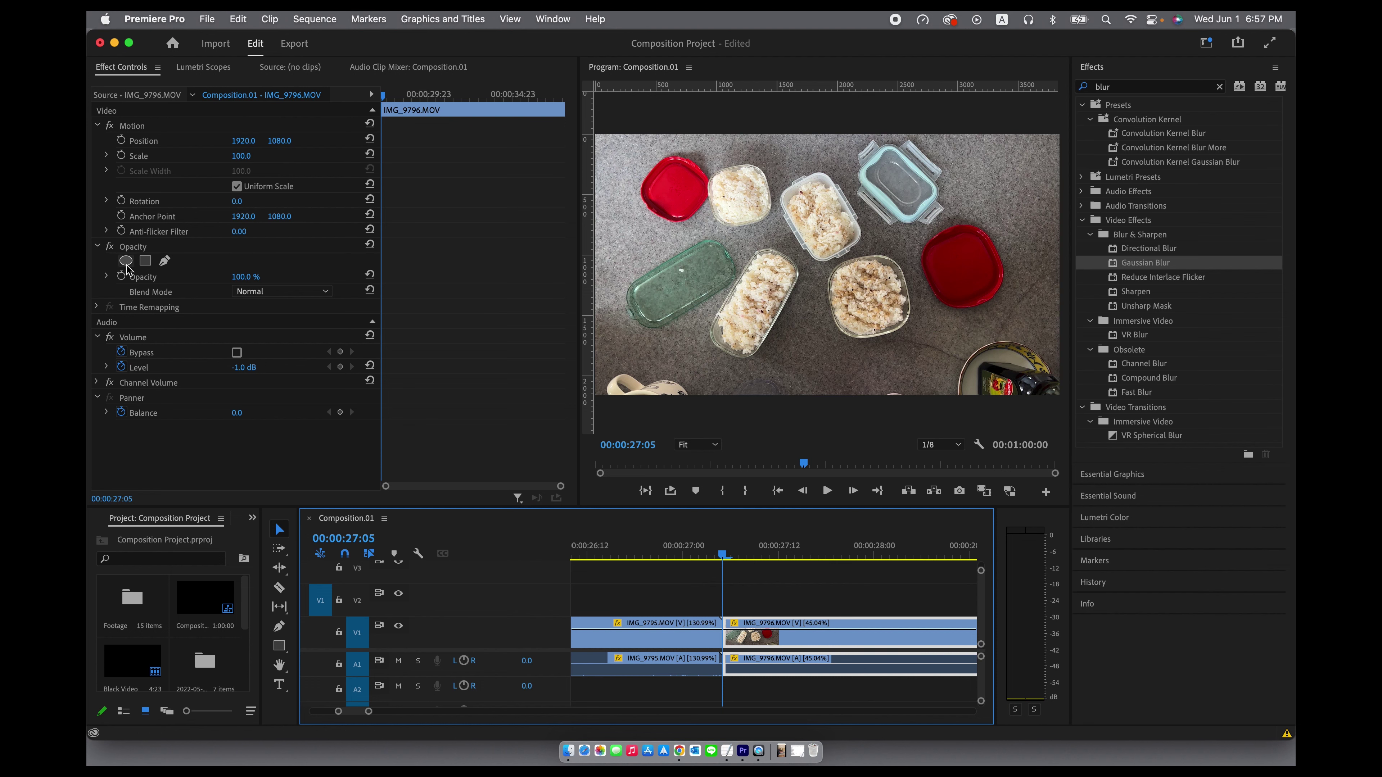
left_click(121, 202)
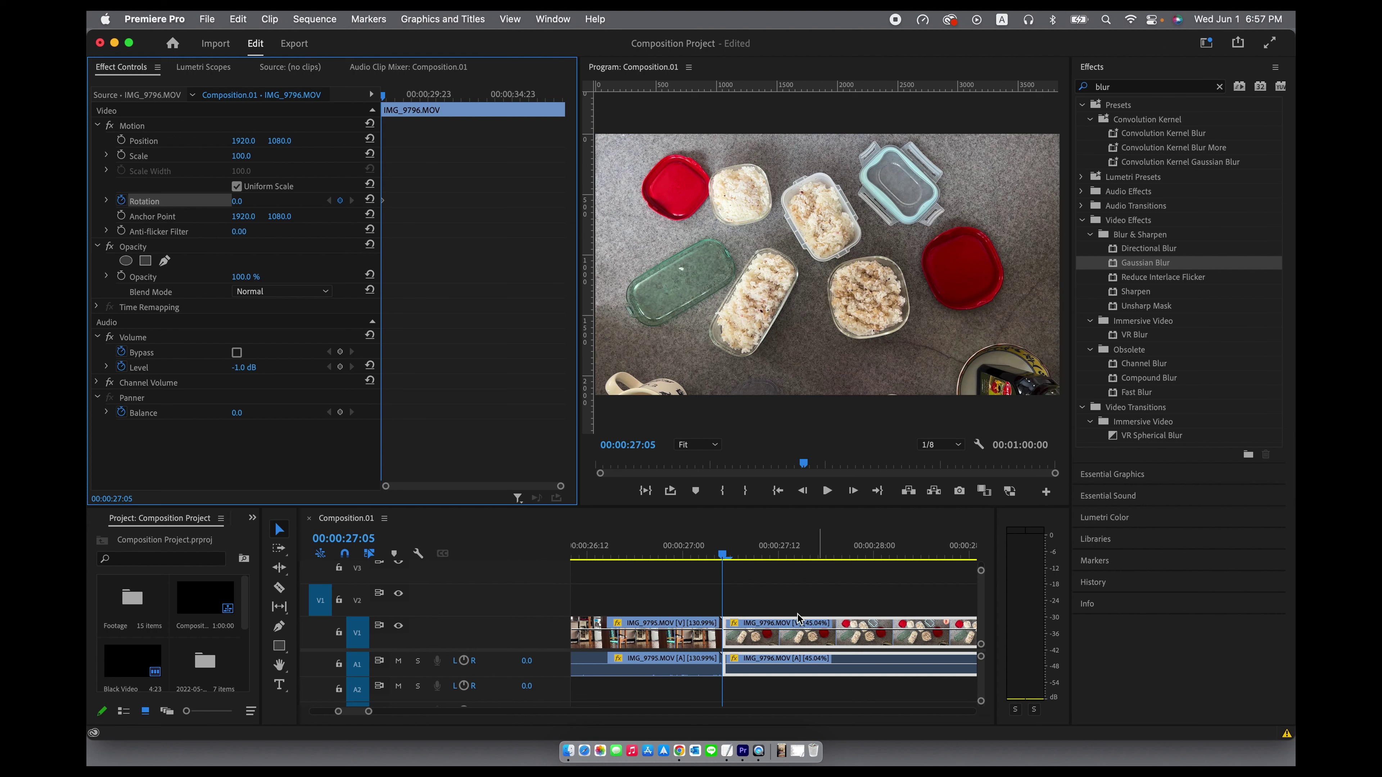
Step: Move the playhead to the end of the IMG_9796.MOV clip at 00:00:38:02
left_click(776, 547)
key("minus")
key("minus")
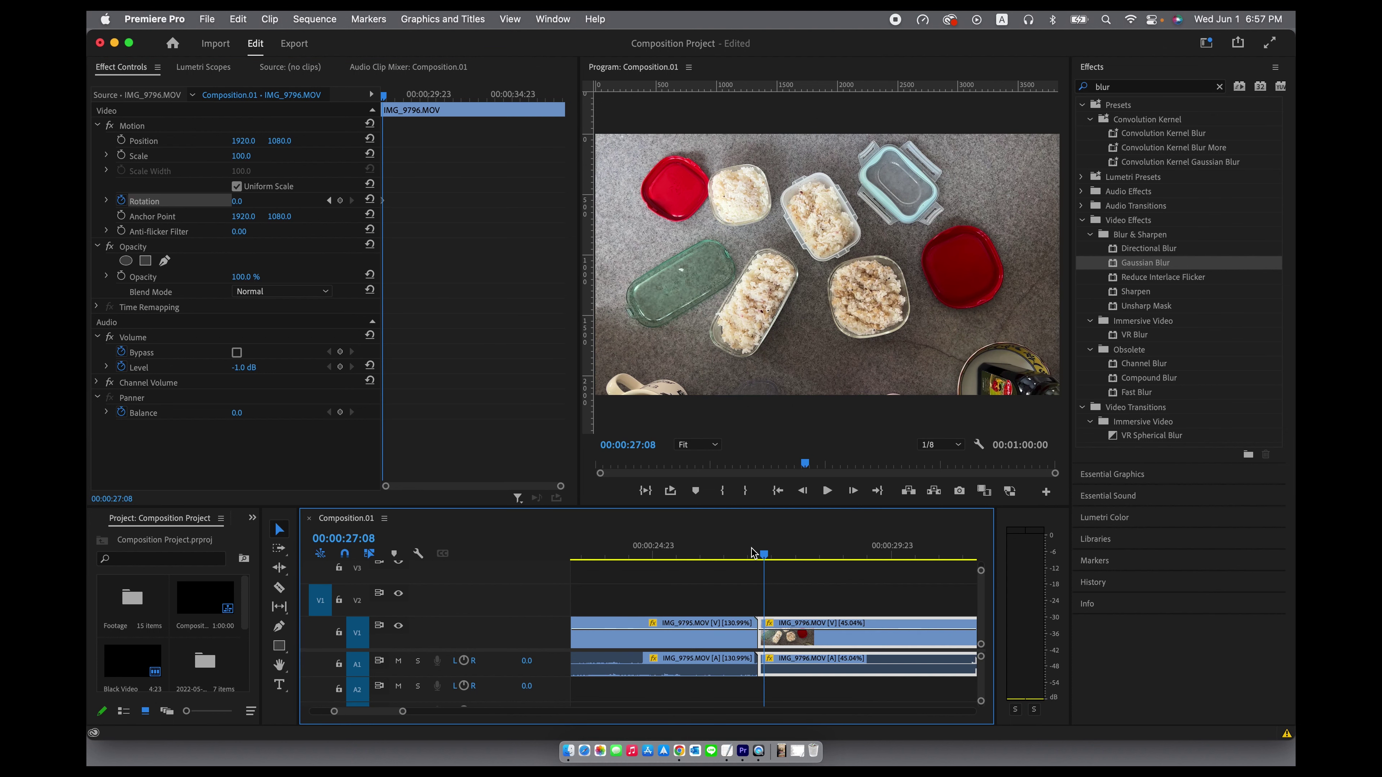
left_click(812, 556)
left_click_drag(812, 555, 911, 555)
scroll(831, 597, "down", 1)
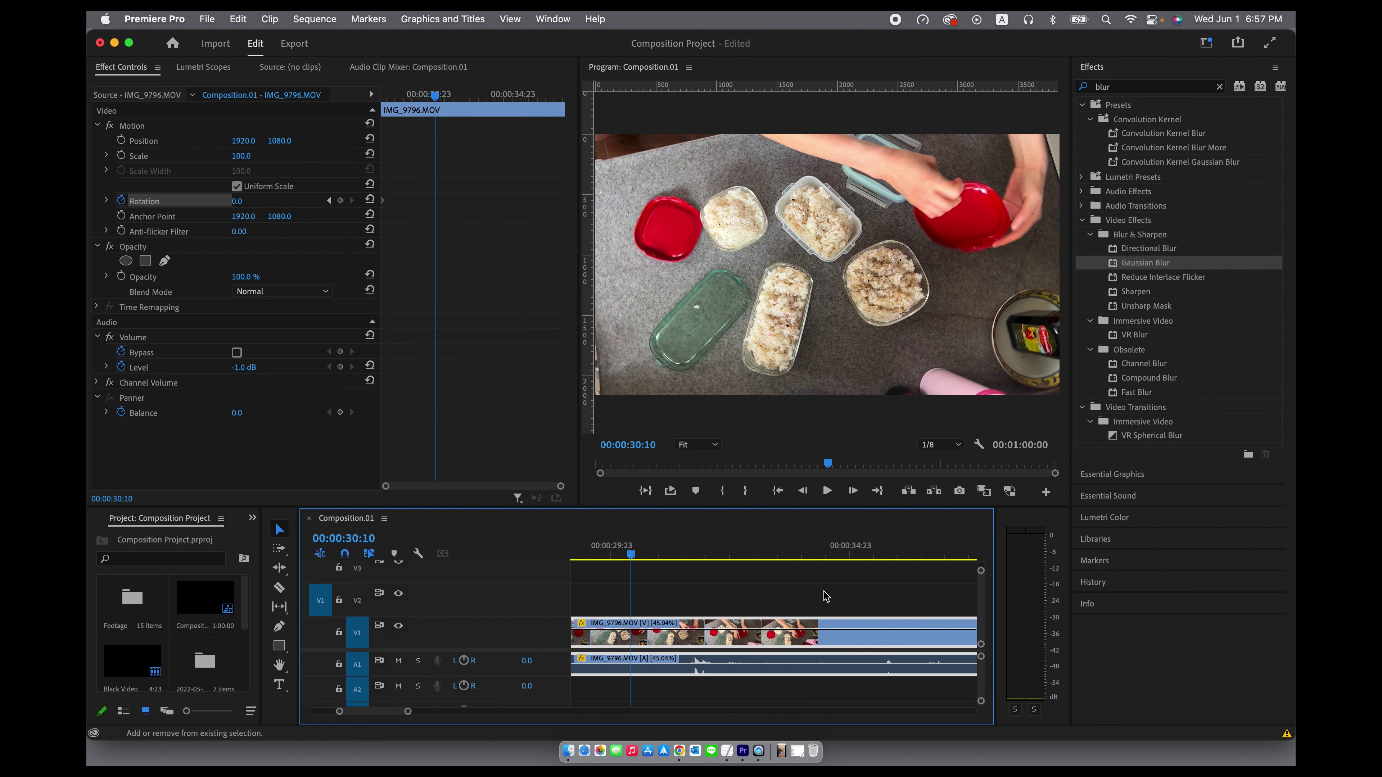
scroll(823, 595, "down", 3)
left_click(801, 553)
left_click_drag(802, 552, 834, 558)
scroll(848, 618, "up", 2)
scroll(849, 618, "up", 3)
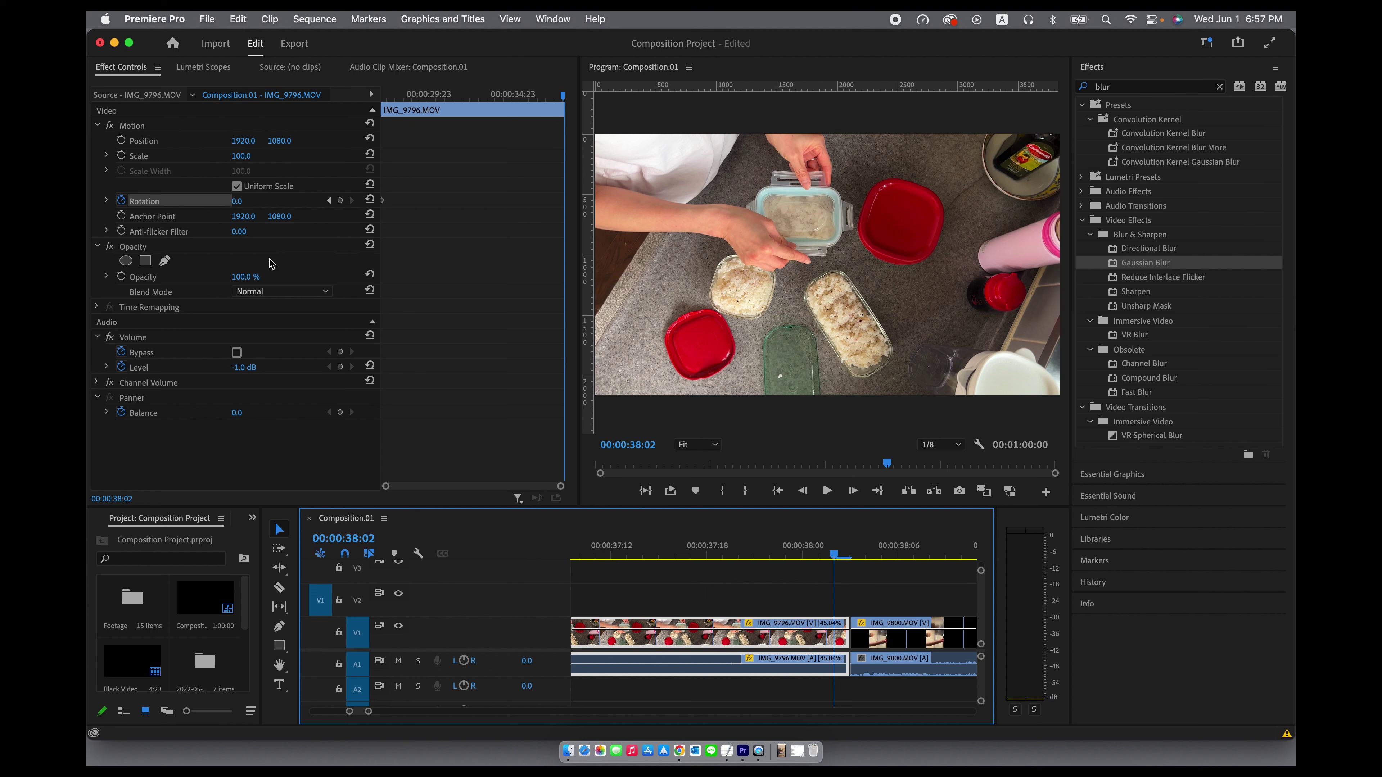
Step: Set the clip's end Rotation keyframe to more than six negative turns, and return to its first Rotation keyframe
left_click(238, 201)
left_click_drag(238, 201, 71, 201)
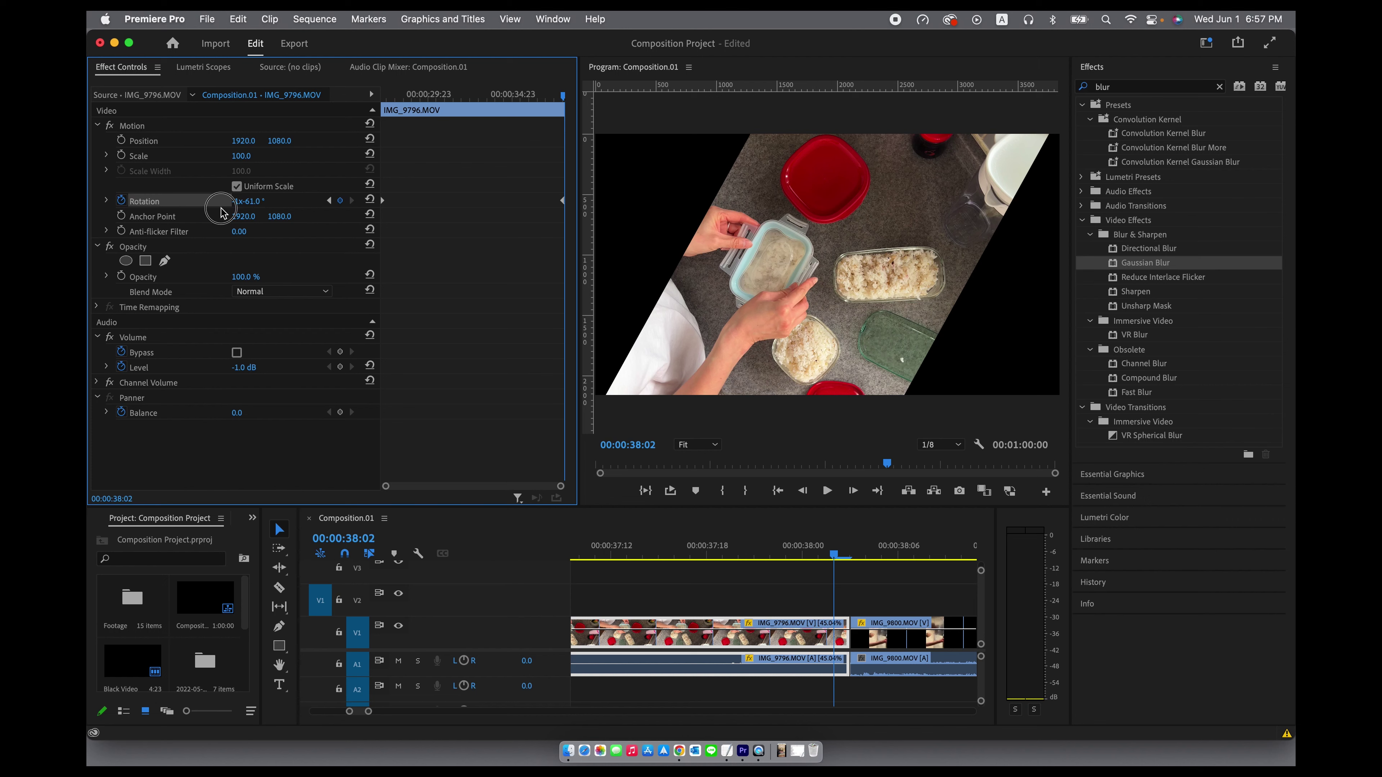
left_click_drag(234, 203, 97, 201)
left_click(246, 200)
left_click(247, 203)
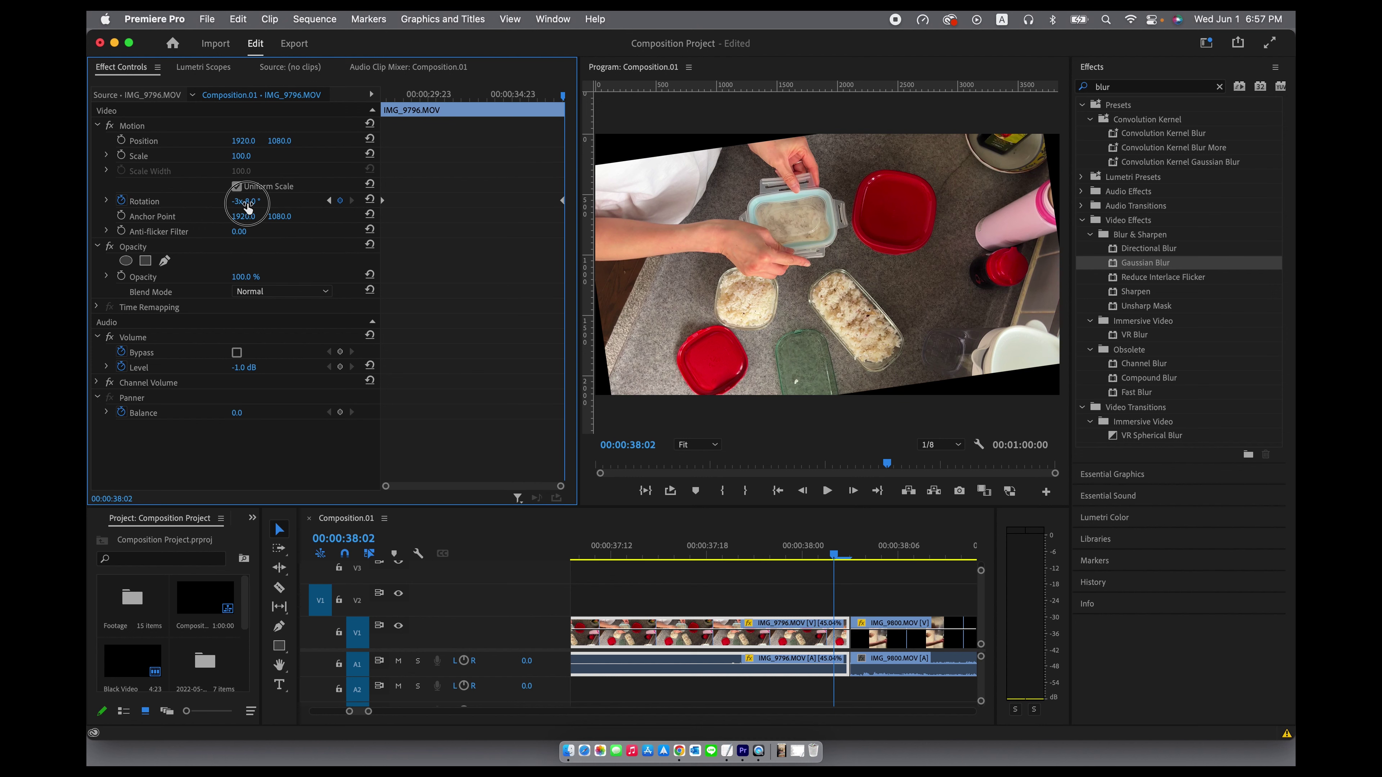
left_click_drag(248, 202, 163, 201)
left_click_drag(247, 201, 158, 201)
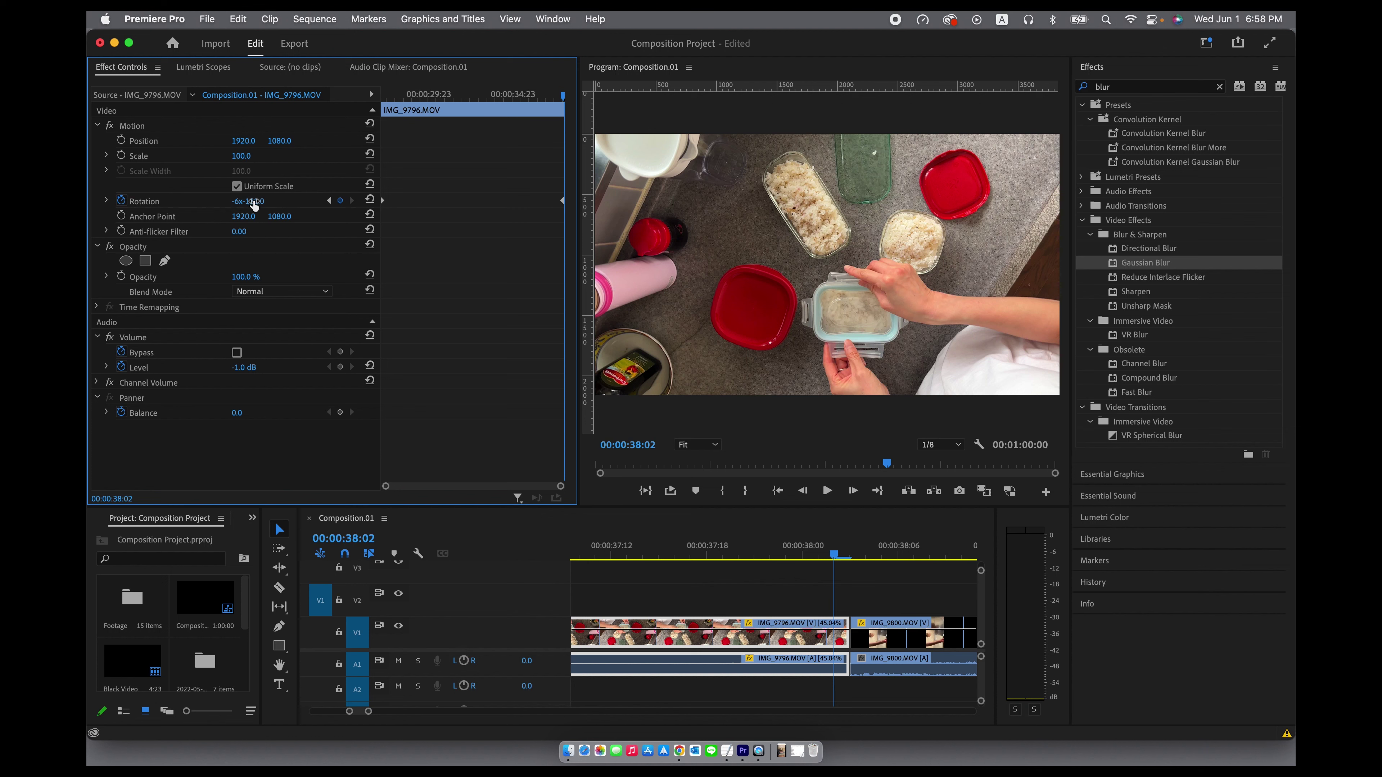
left_click(328, 201)
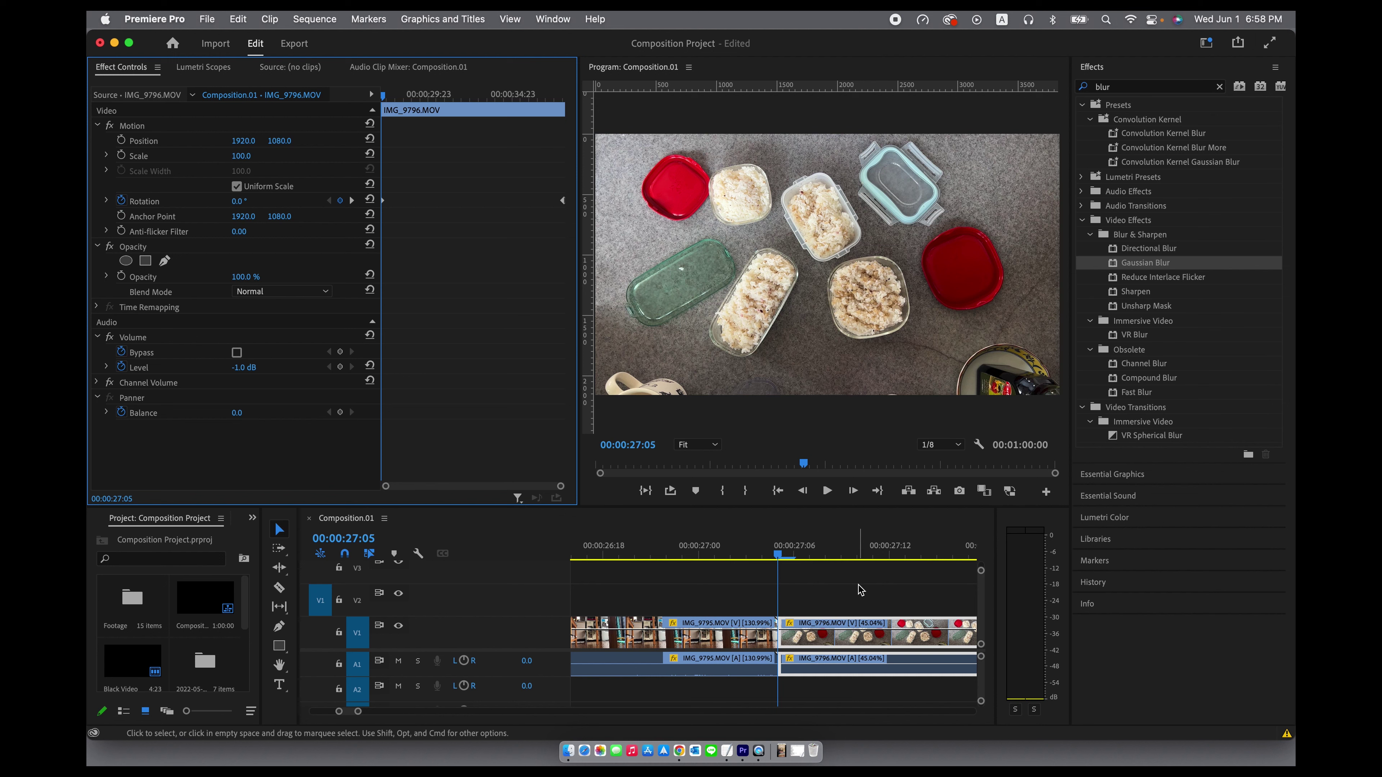
Step: Deselect the clip, show the whole sequence, and play back the IMG_9796.MOV rotation from 00:00:27:05
left_click(824, 588)
key("minus")
key("minus")
key("minus")
key("minus")
key("minus")
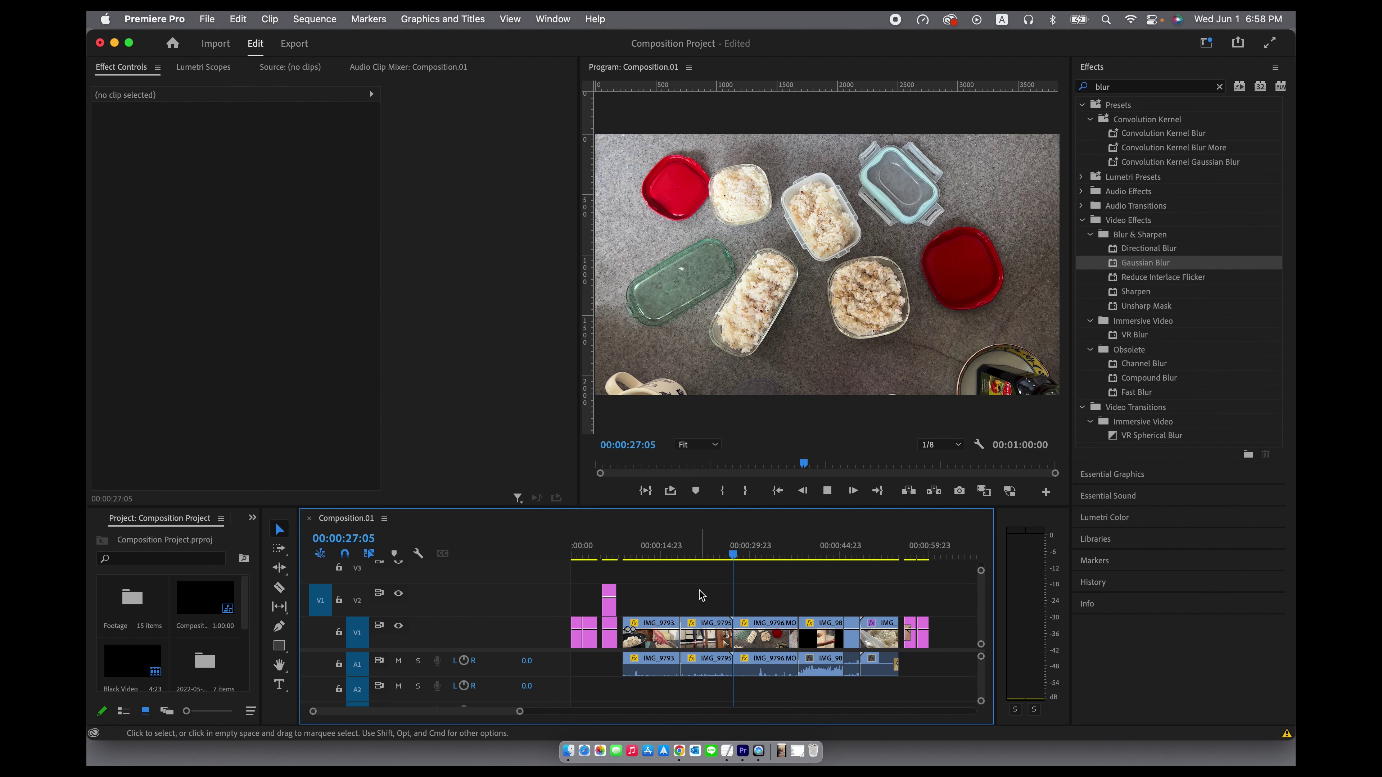
key("space")
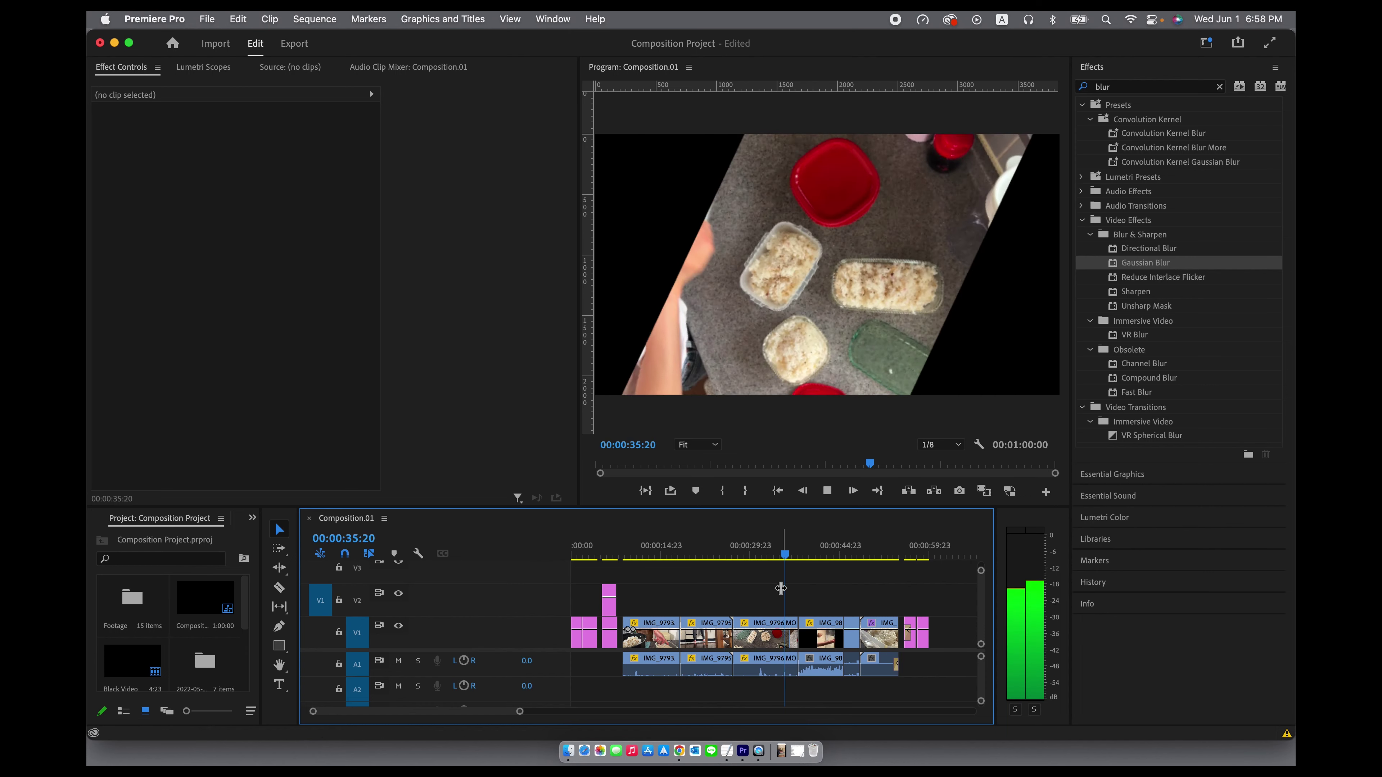
key("space")
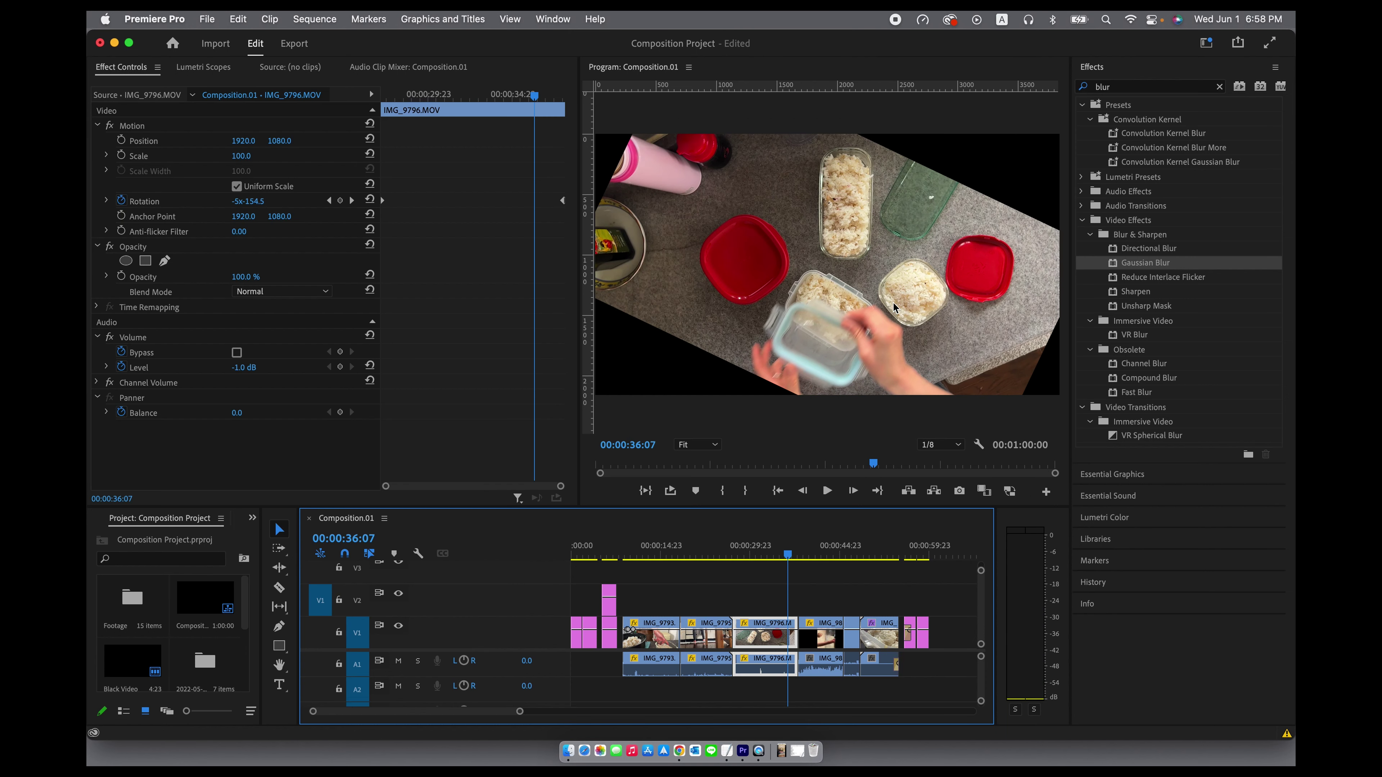
Step: Apply Ease Out to the first Rotation keyframe of IMG_9796.MOV and play back the clip from its start
left_click(328, 201)
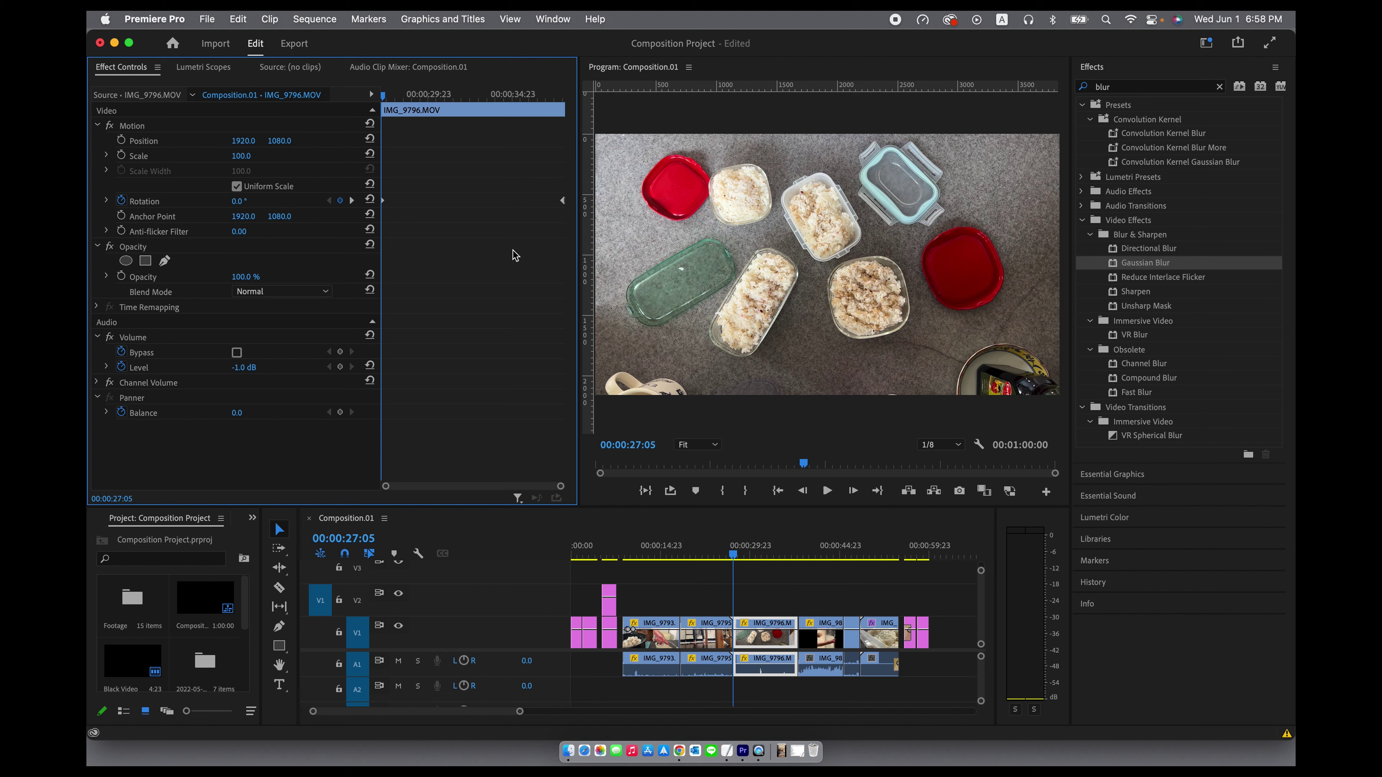
right_click(384, 206)
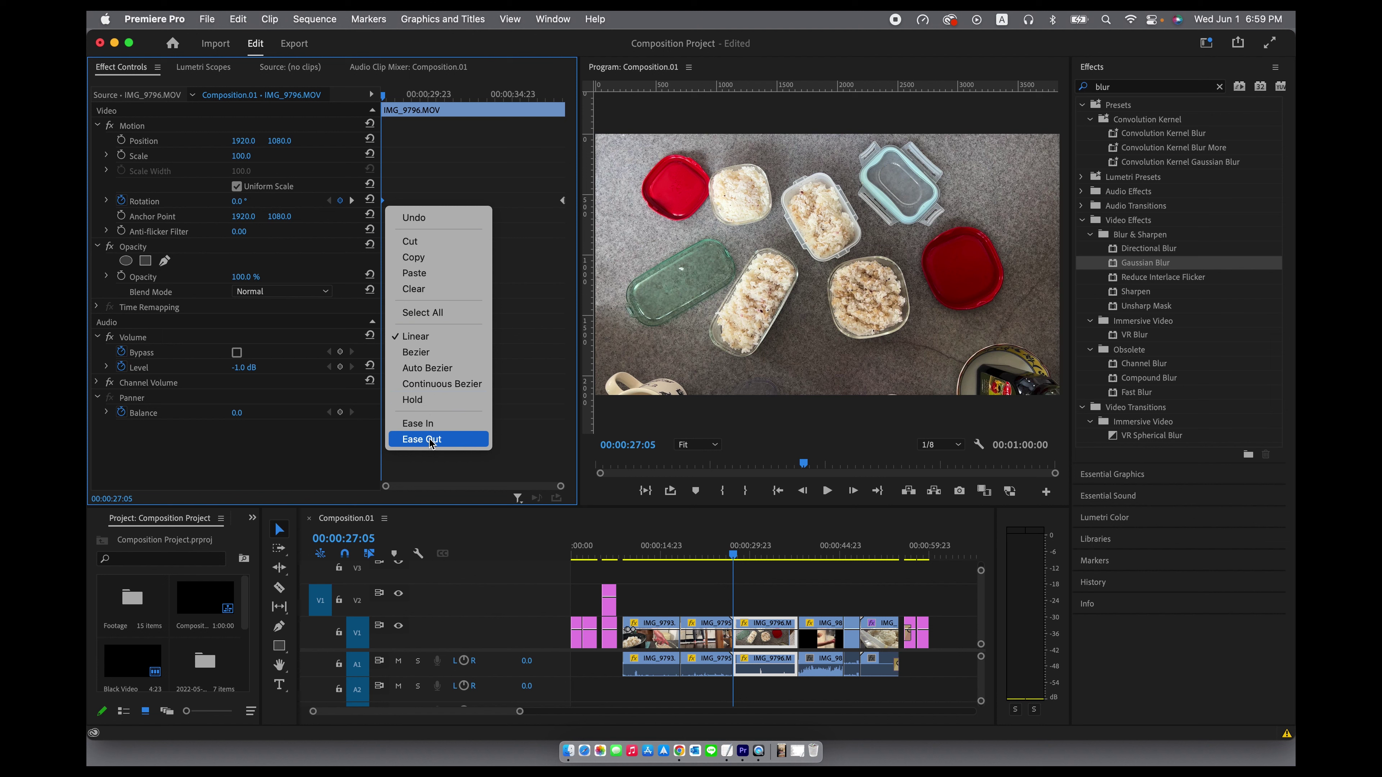
left_click(452, 445)
left_click(447, 439)
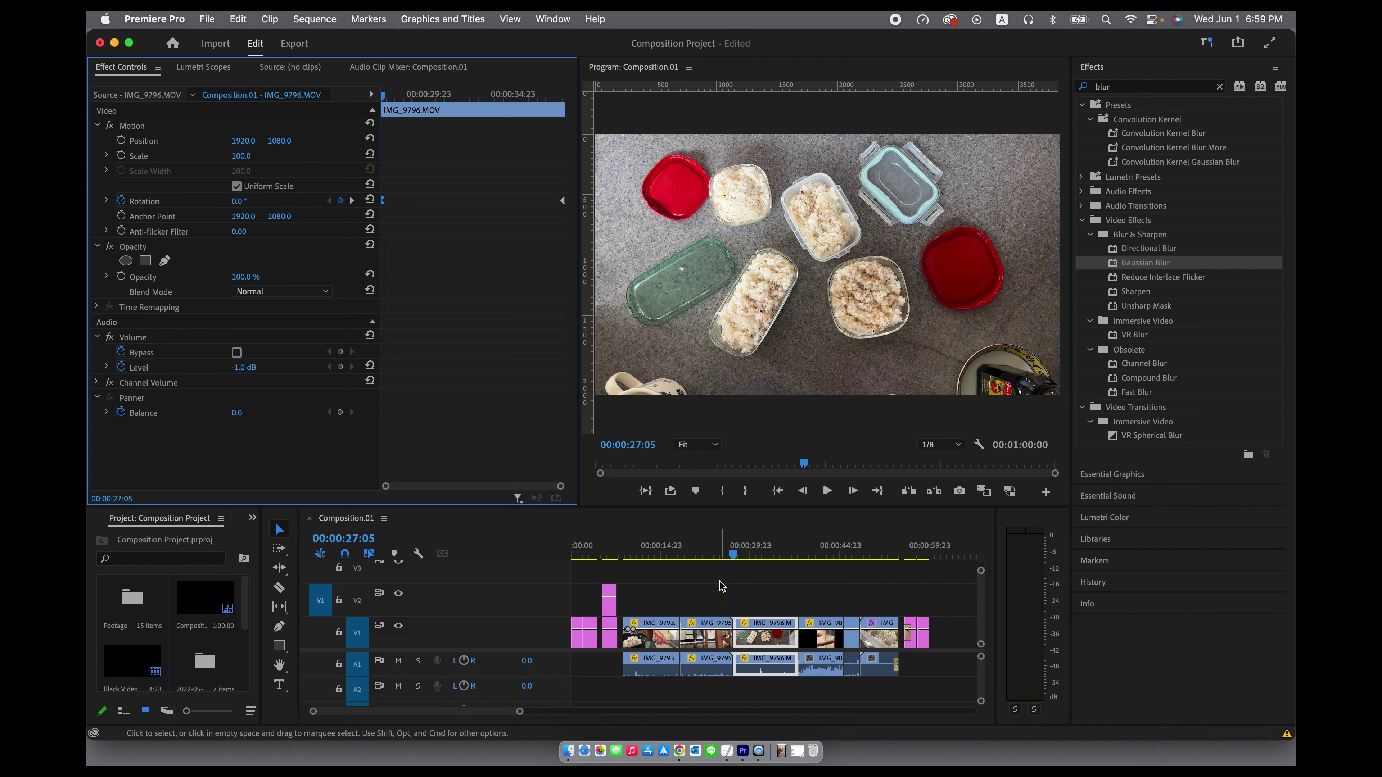
key("space")
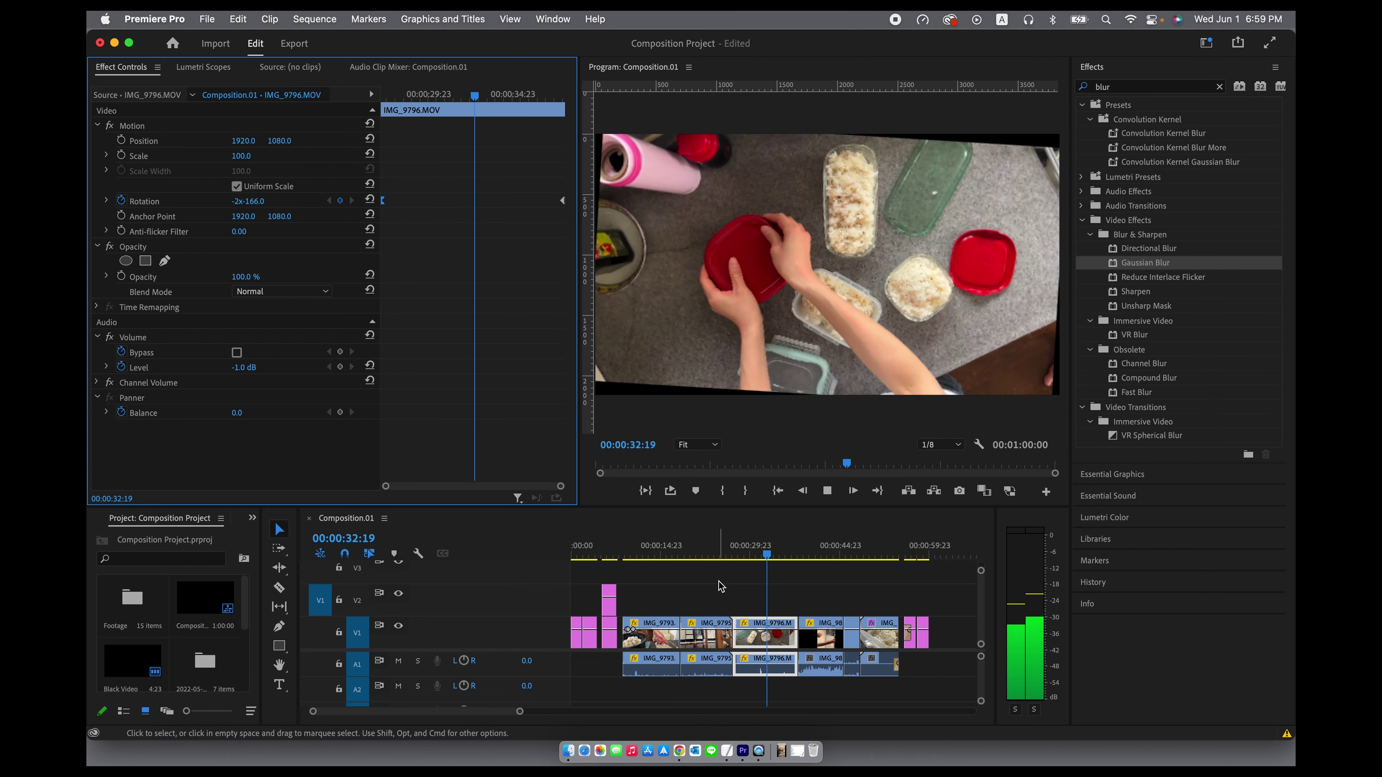
key("space")
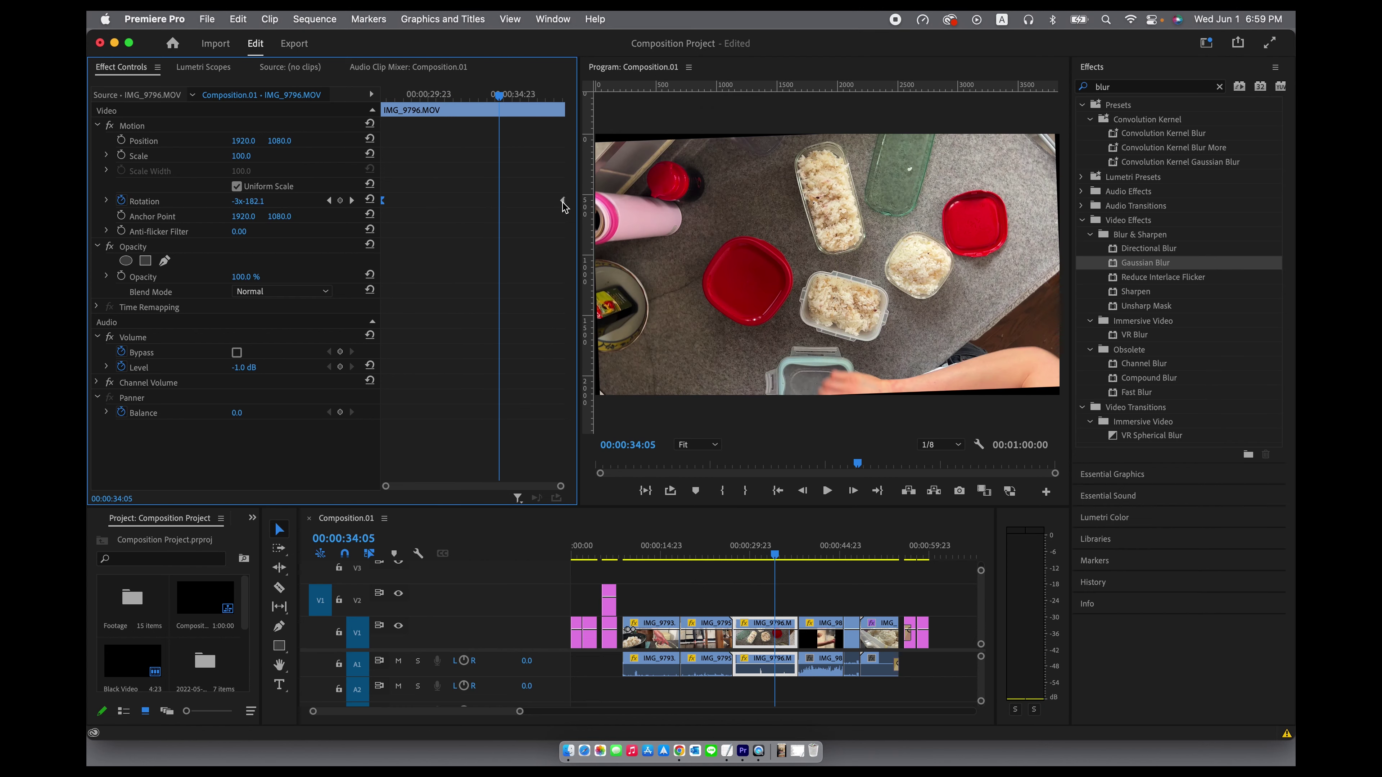
Step: Apply Ease In to the clip's last Rotation keyframe and play through to the end of the clip
right_click(563, 202)
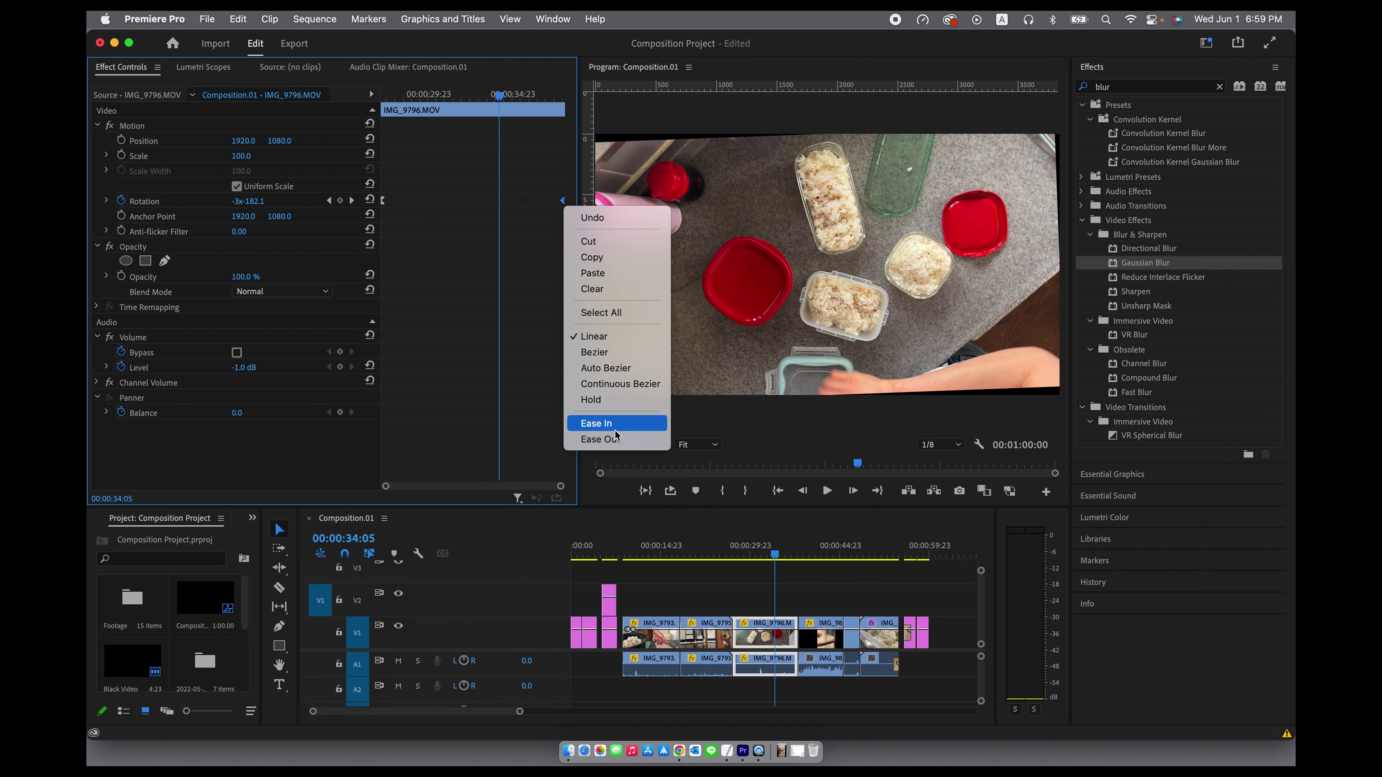
left_click(596, 424)
key("space")
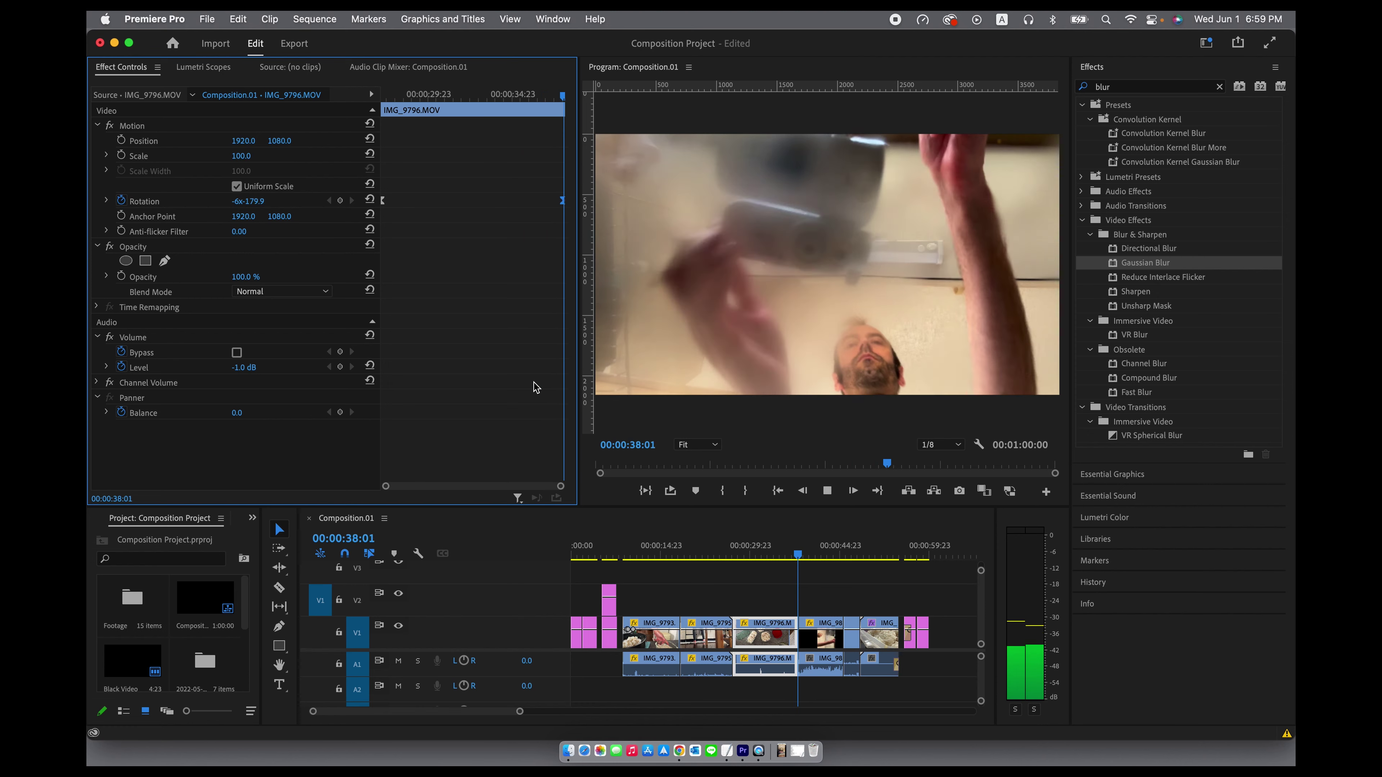
key("space")
Step: Try a middle Rotation keyframe of -1x-210.3 at 00:00:33:03, then remove, re-add and delete that keyframe
left_click_drag(244, 205, 468, 204)
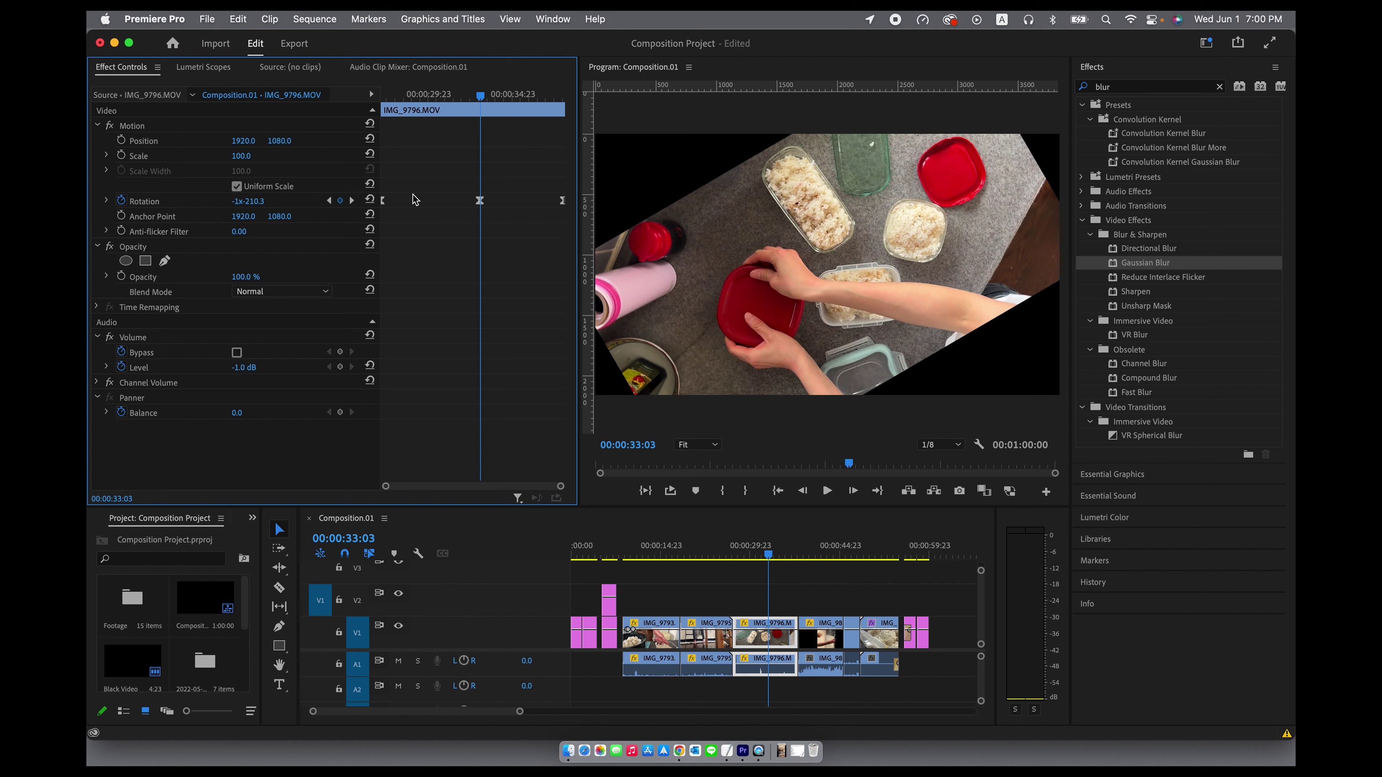
left_click(340, 200)
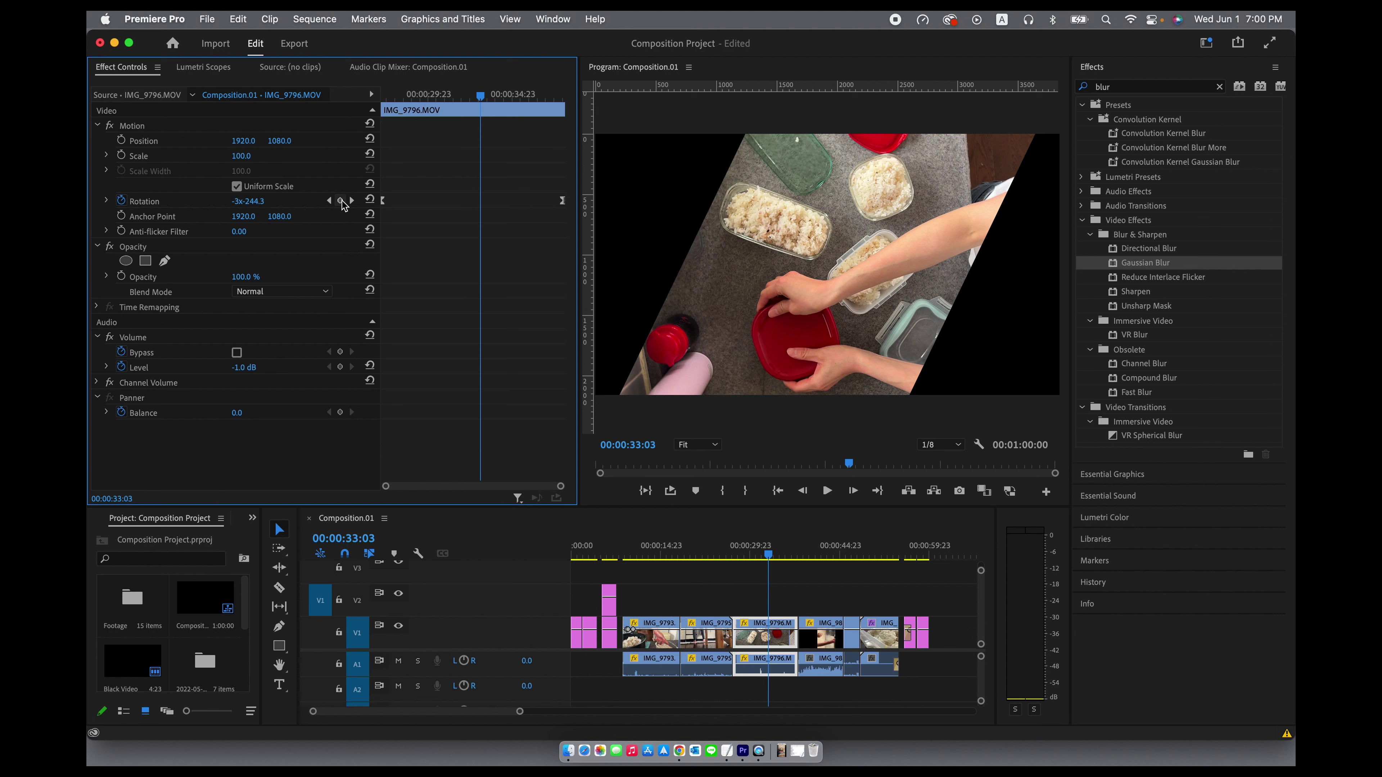
left_click(340, 200)
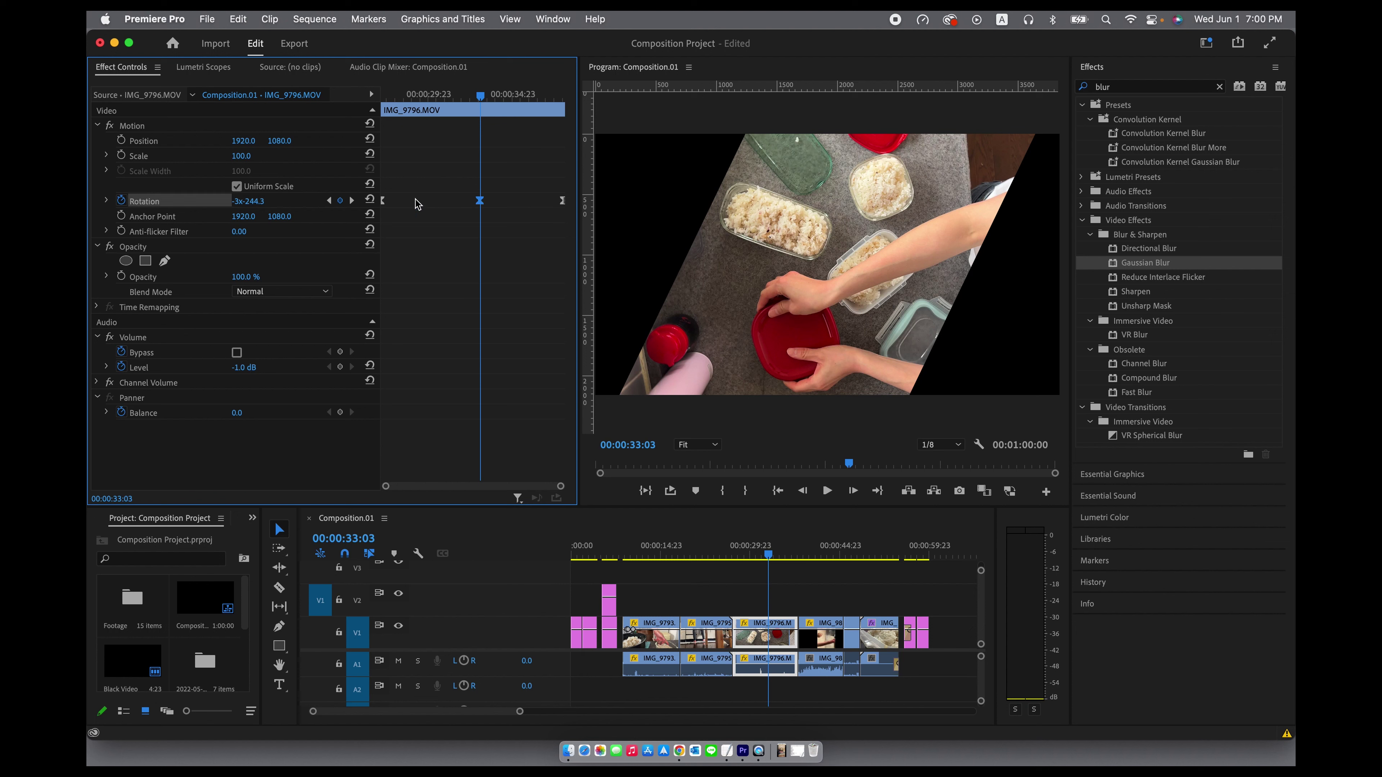
left_click(341, 200)
Step: Move the end Rotation keyframe to just before 00:00:29:23 and play IMG_9796.MOV from its beginning
left_click_drag(481, 95, 566, 101)
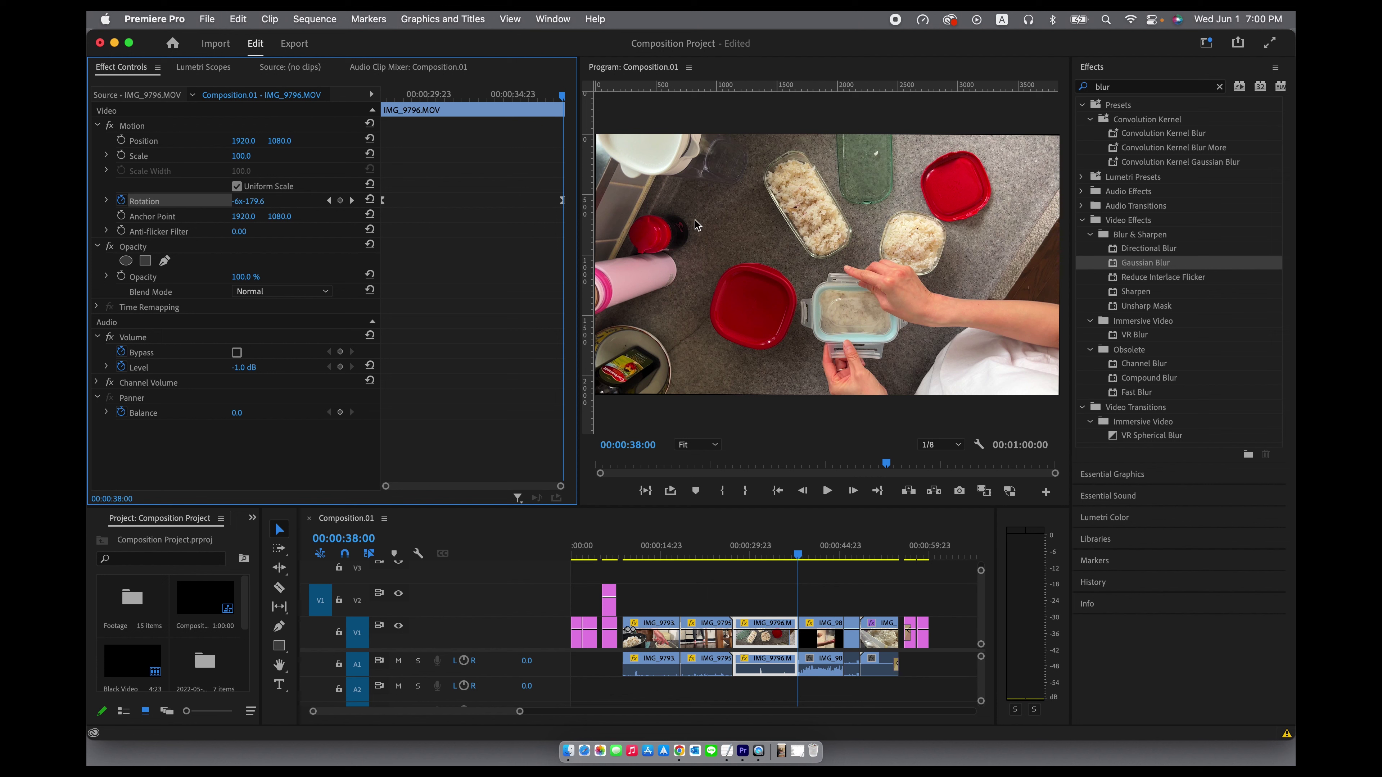
left_click(562, 202)
left_click_drag(562, 205, 421, 207)
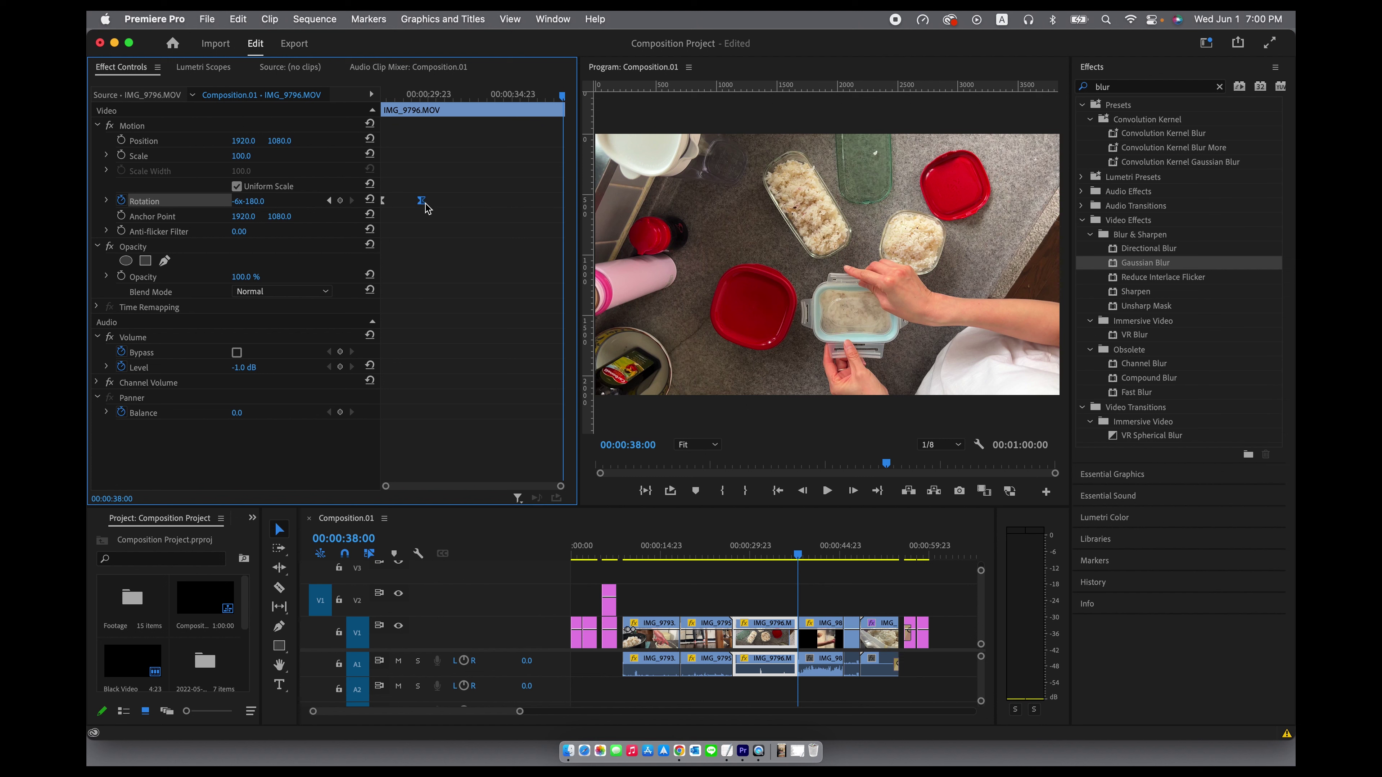
left_click_drag(425, 92, 298, 92)
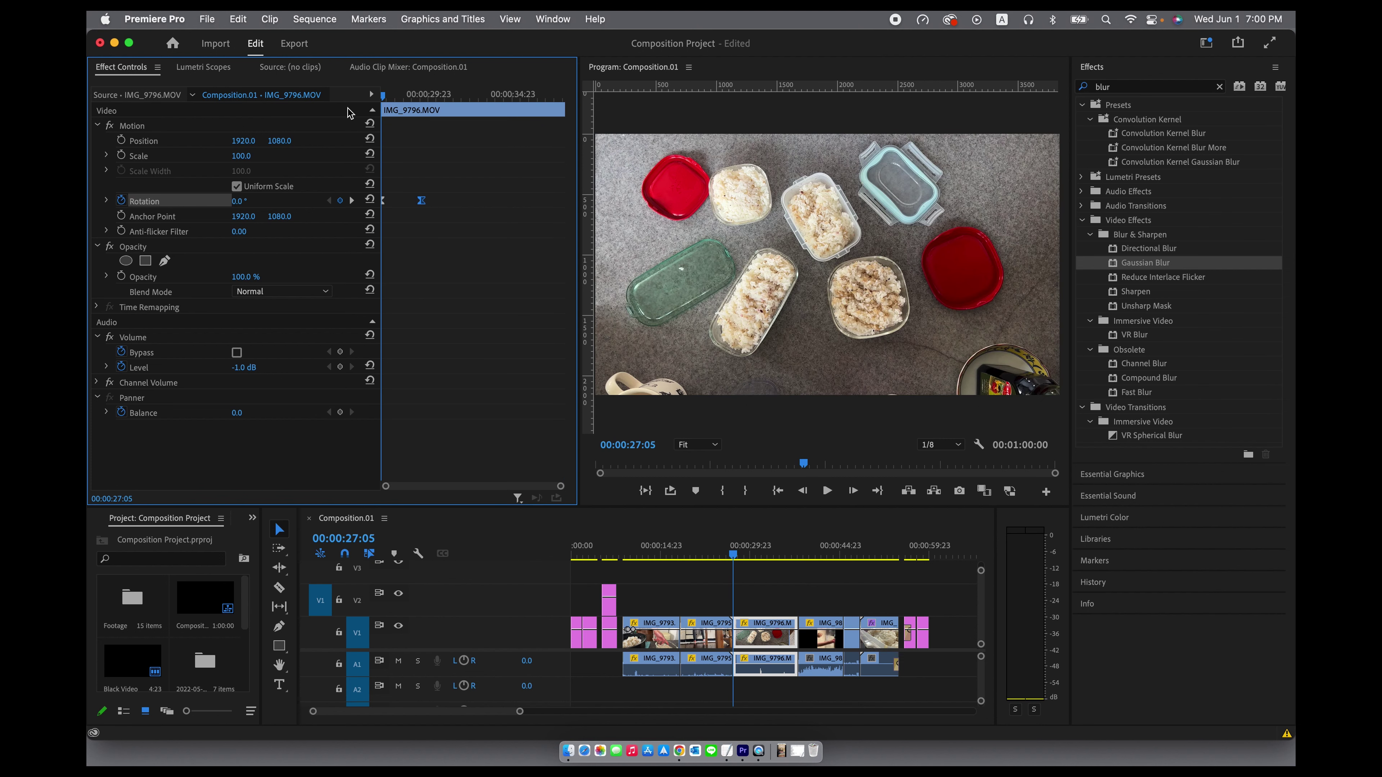
key("space")
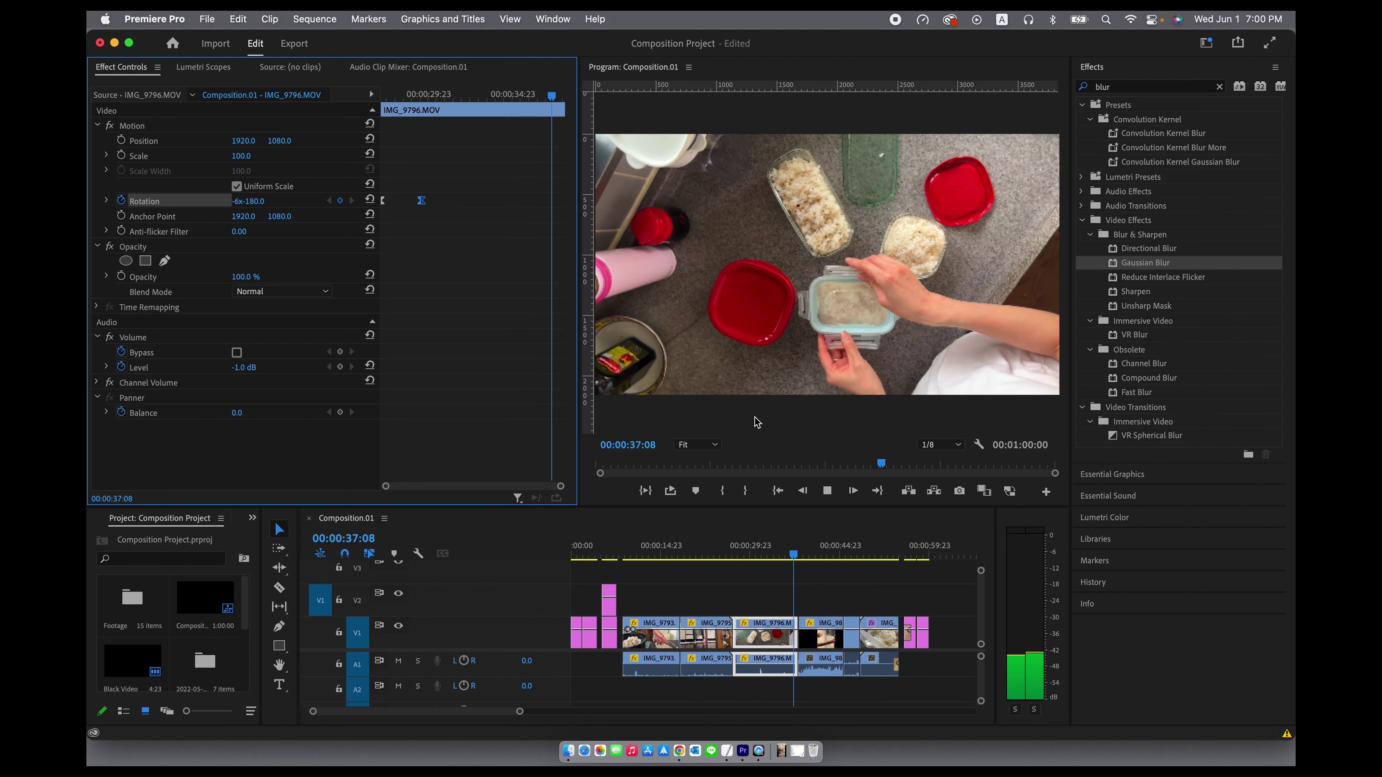
key("space")
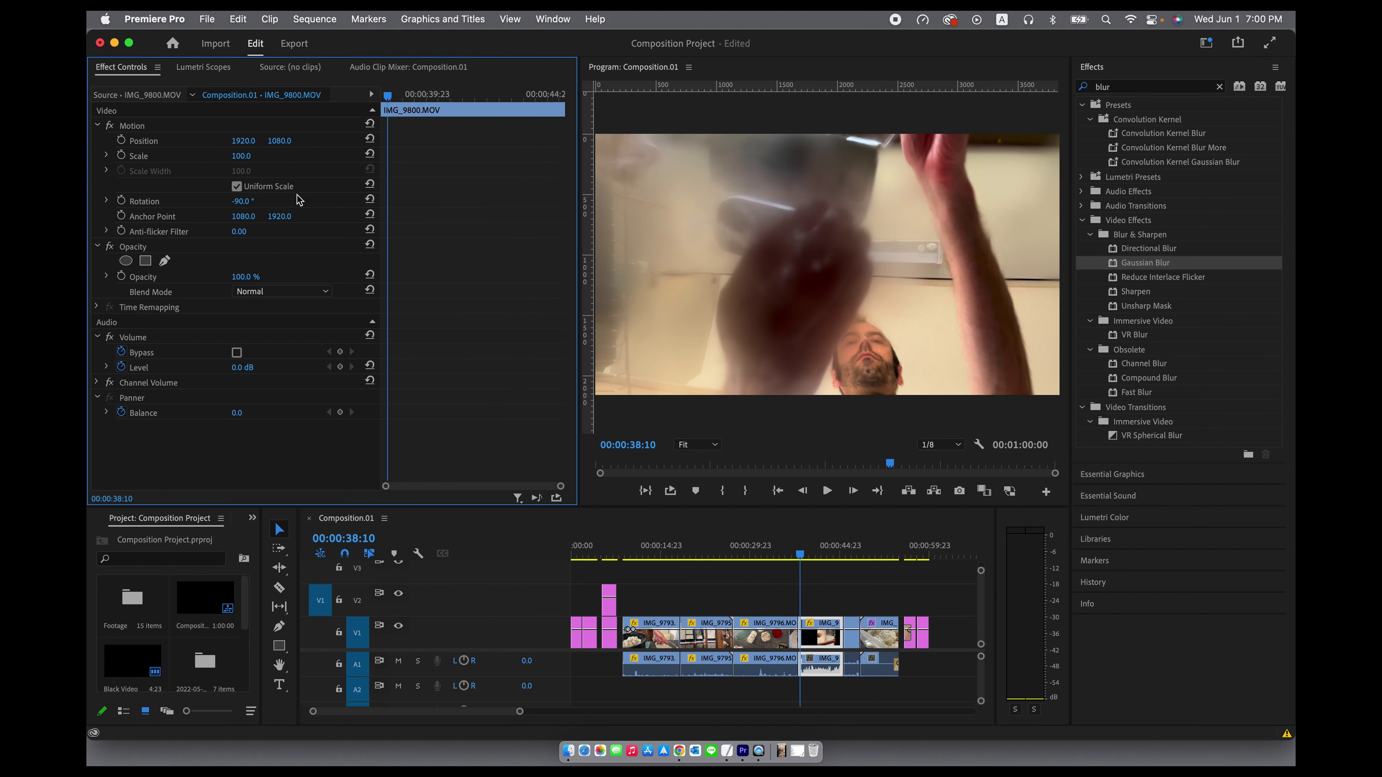
Step: With the playhead at 00:00:34:02, turn off Rotation animation on IMG_9796.MOV, deleting its keyframes, and play back the clip
left_click(774, 552)
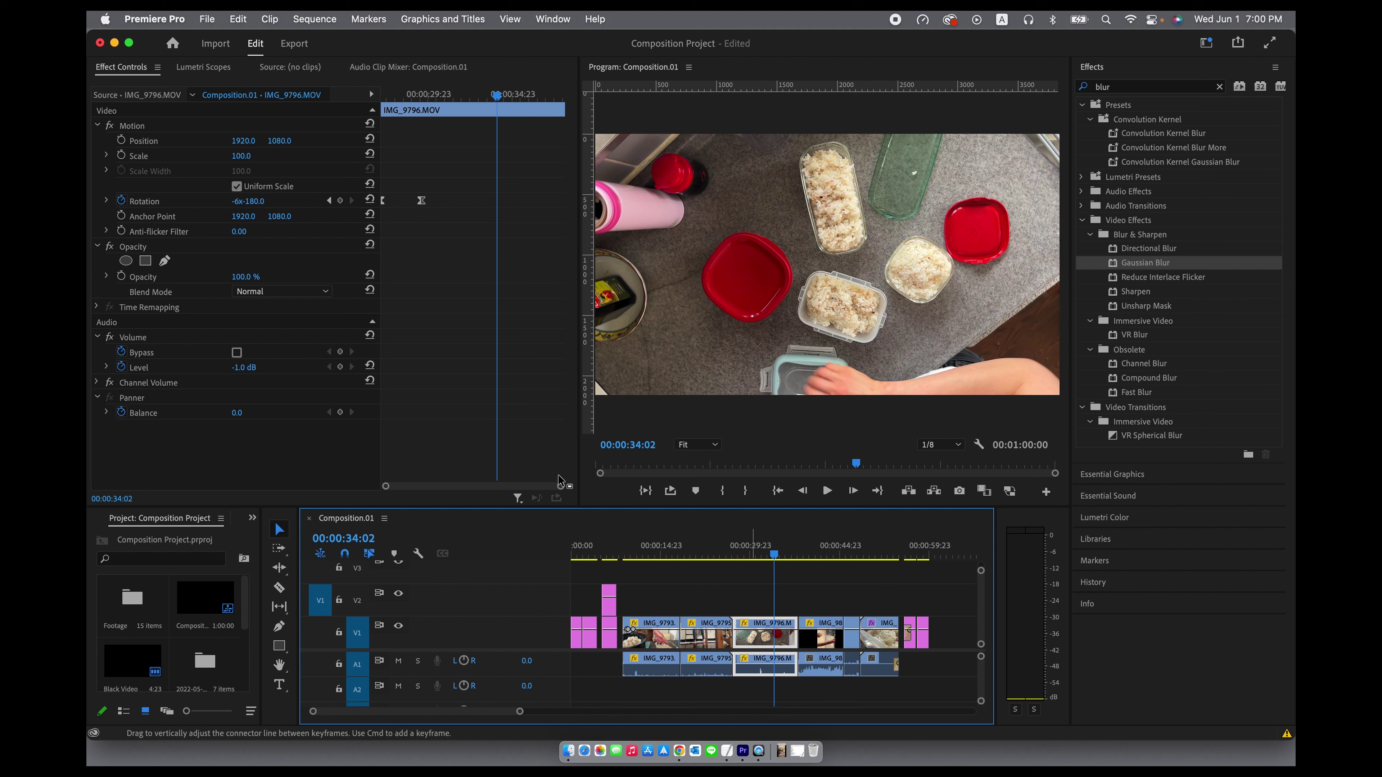
left_click(121, 200)
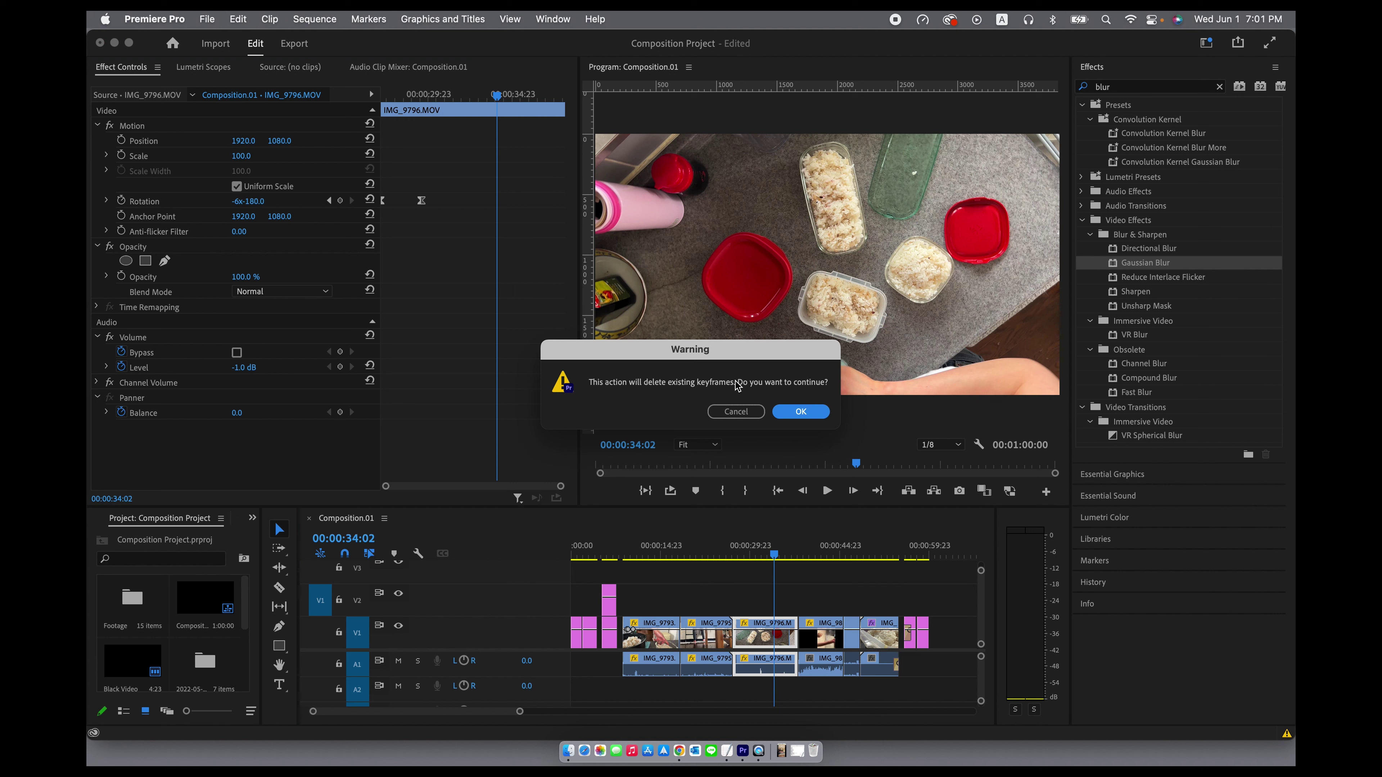
left_click(801, 412)
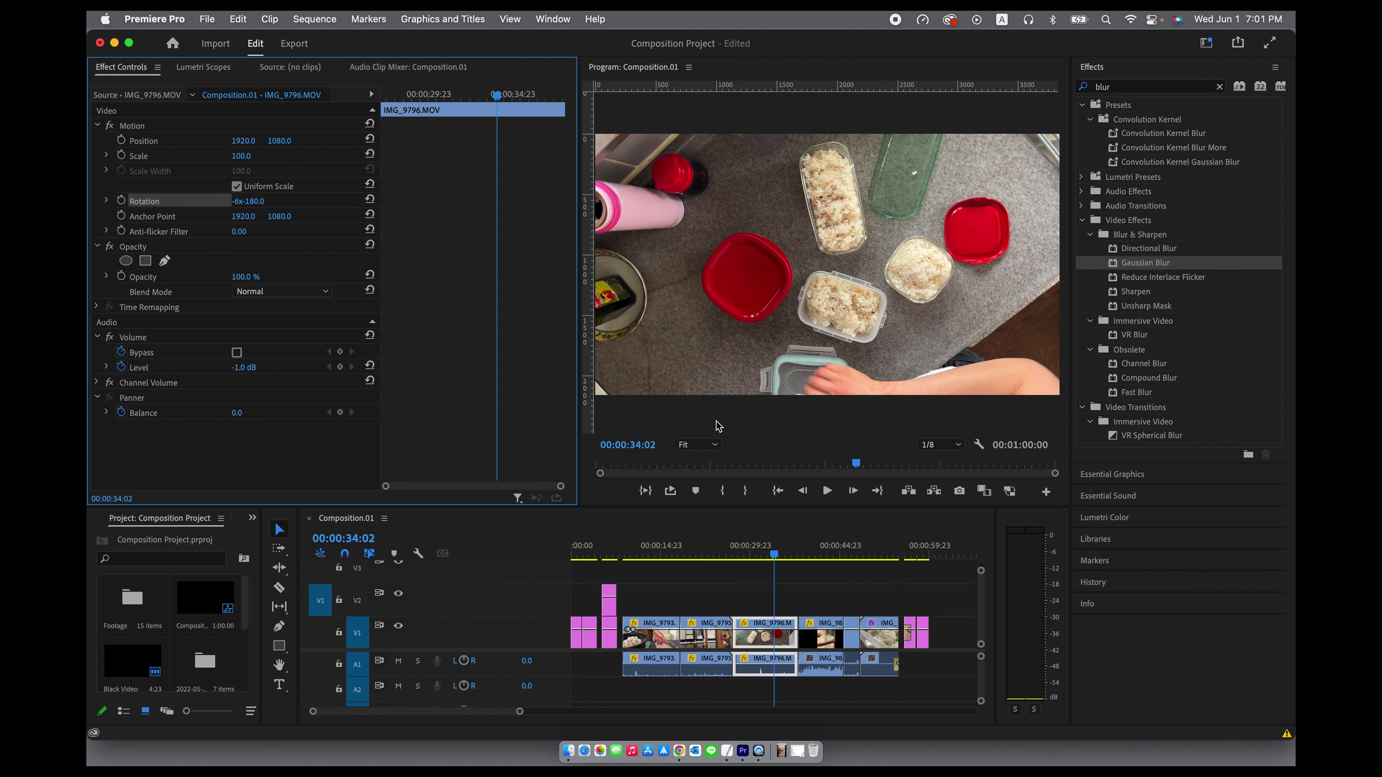
left_click_drag(753, 555, 740, 556)
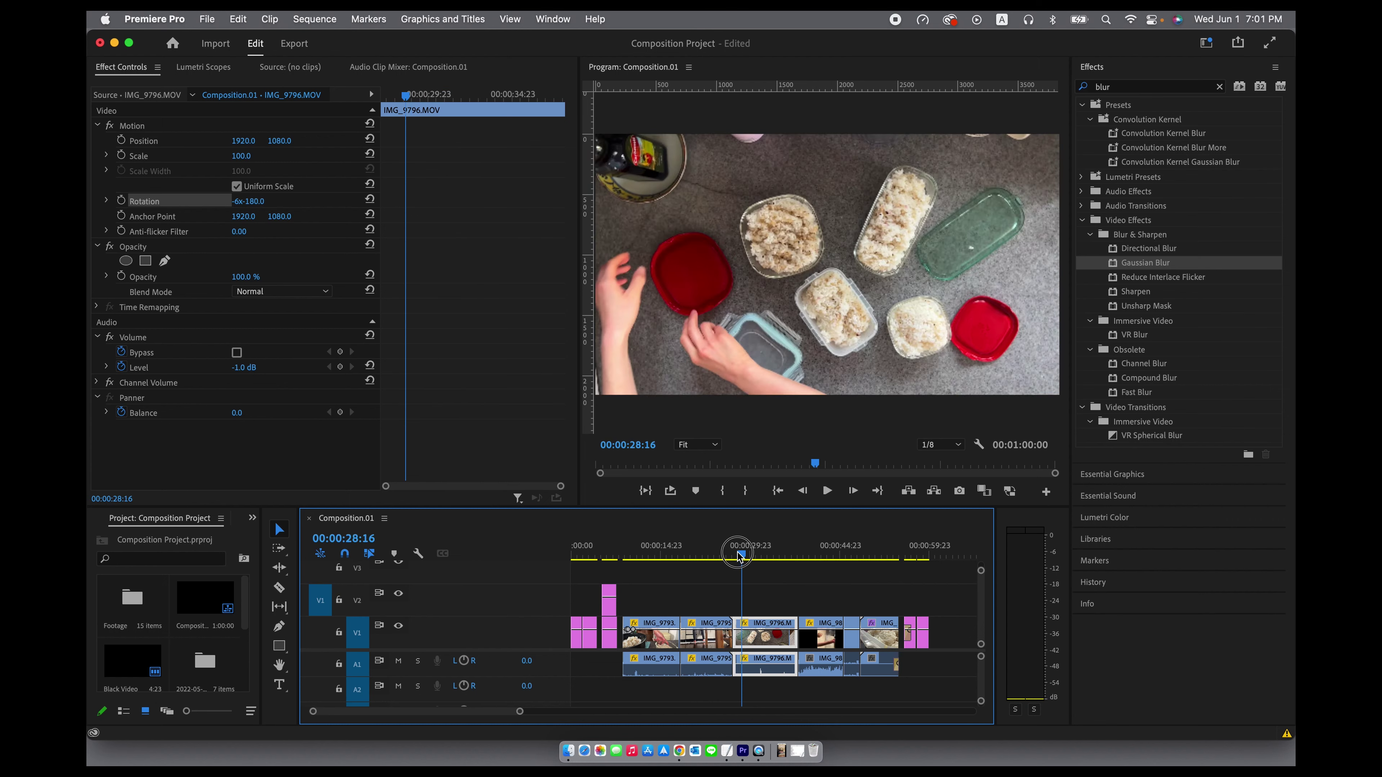
key("space")
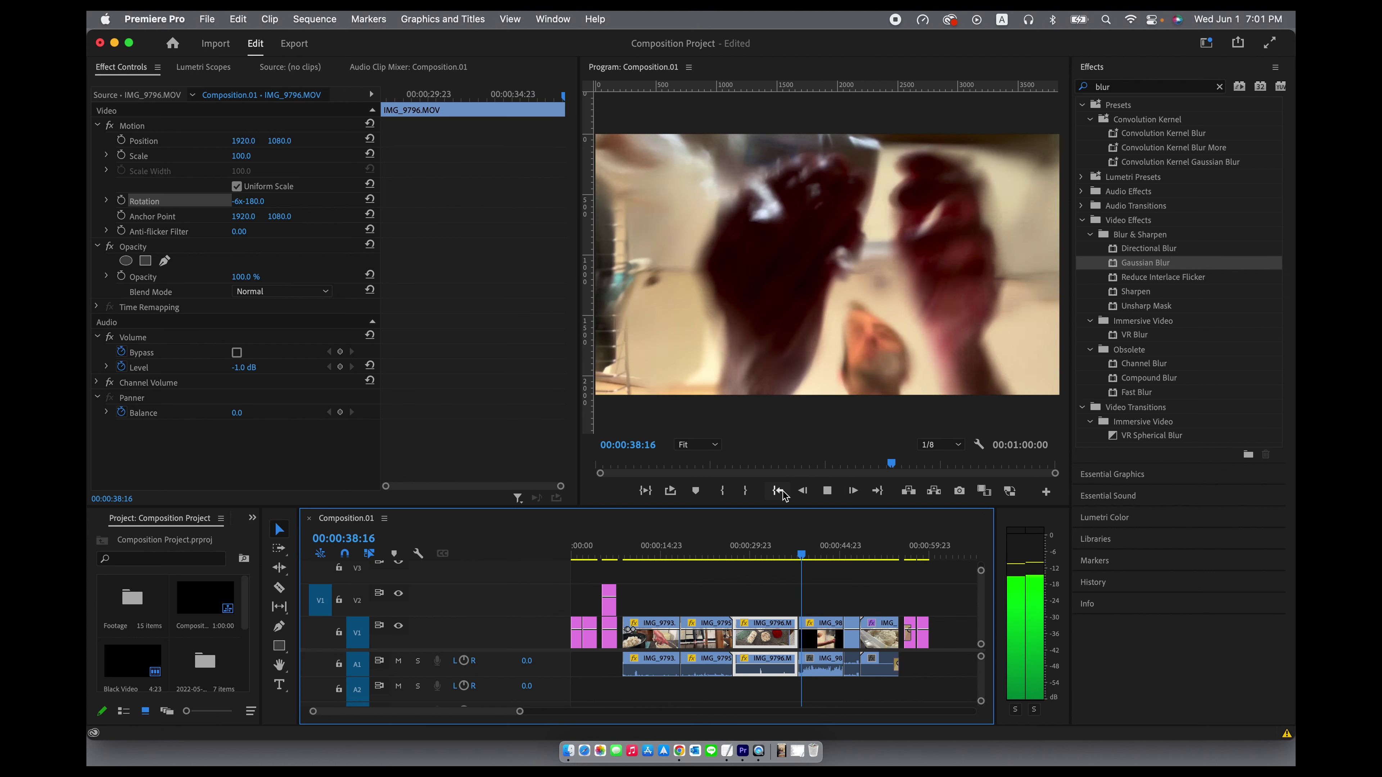
key("space")
Step: Start keyframing Scale and Position at the beginning of the IMG_9796.MOV clip, at 00:00:27:05
left_click_drag(755, 557, 733, 557)
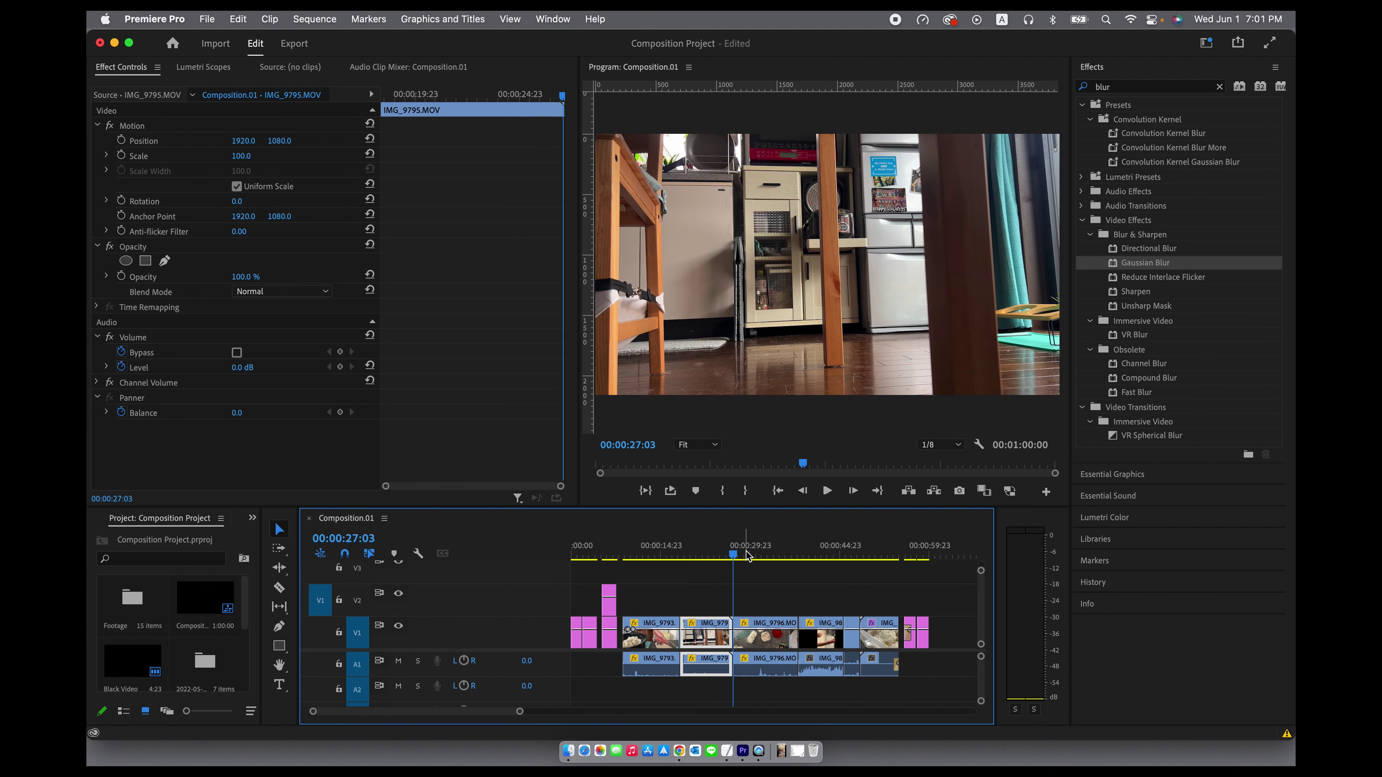
key("Right")
key("Right")
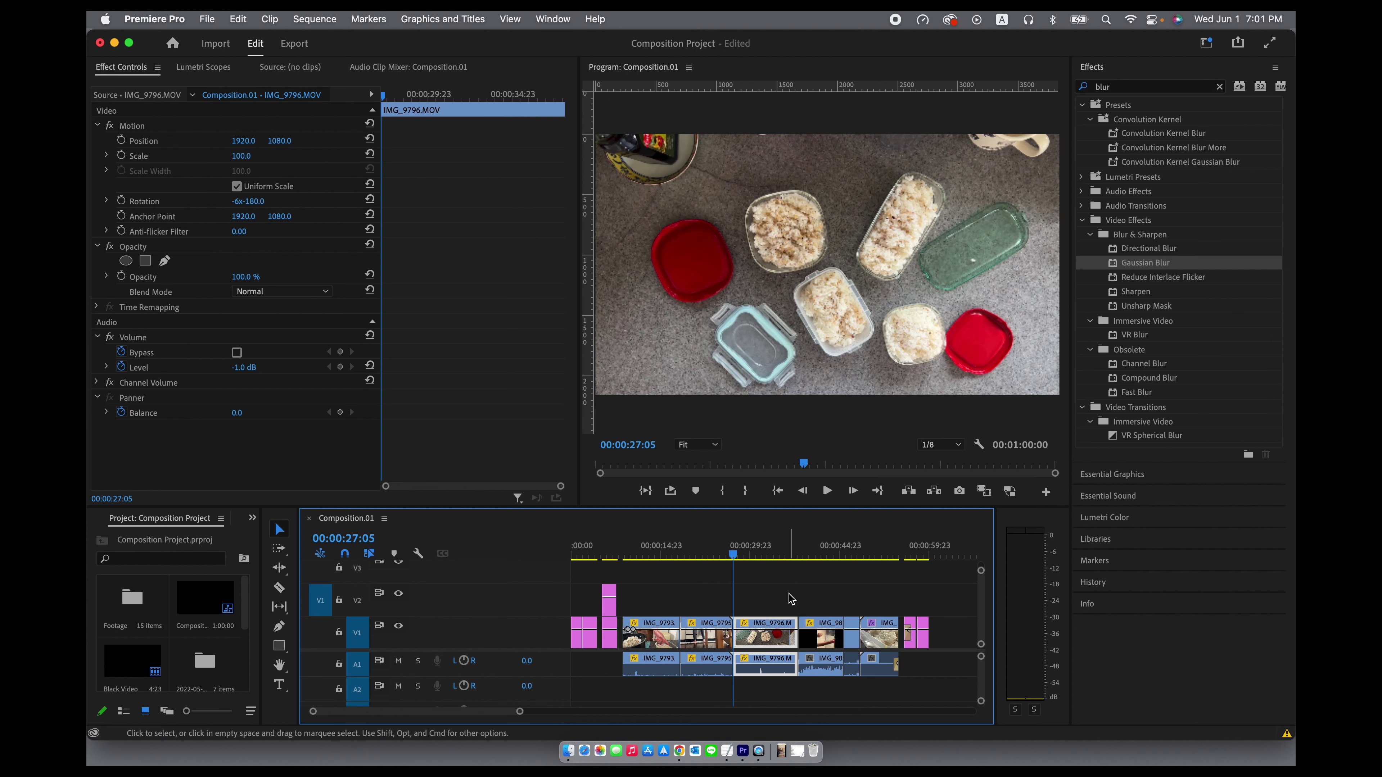
key("Left")
key("Right")
left_click(121, 156)
left_click(121, 140)
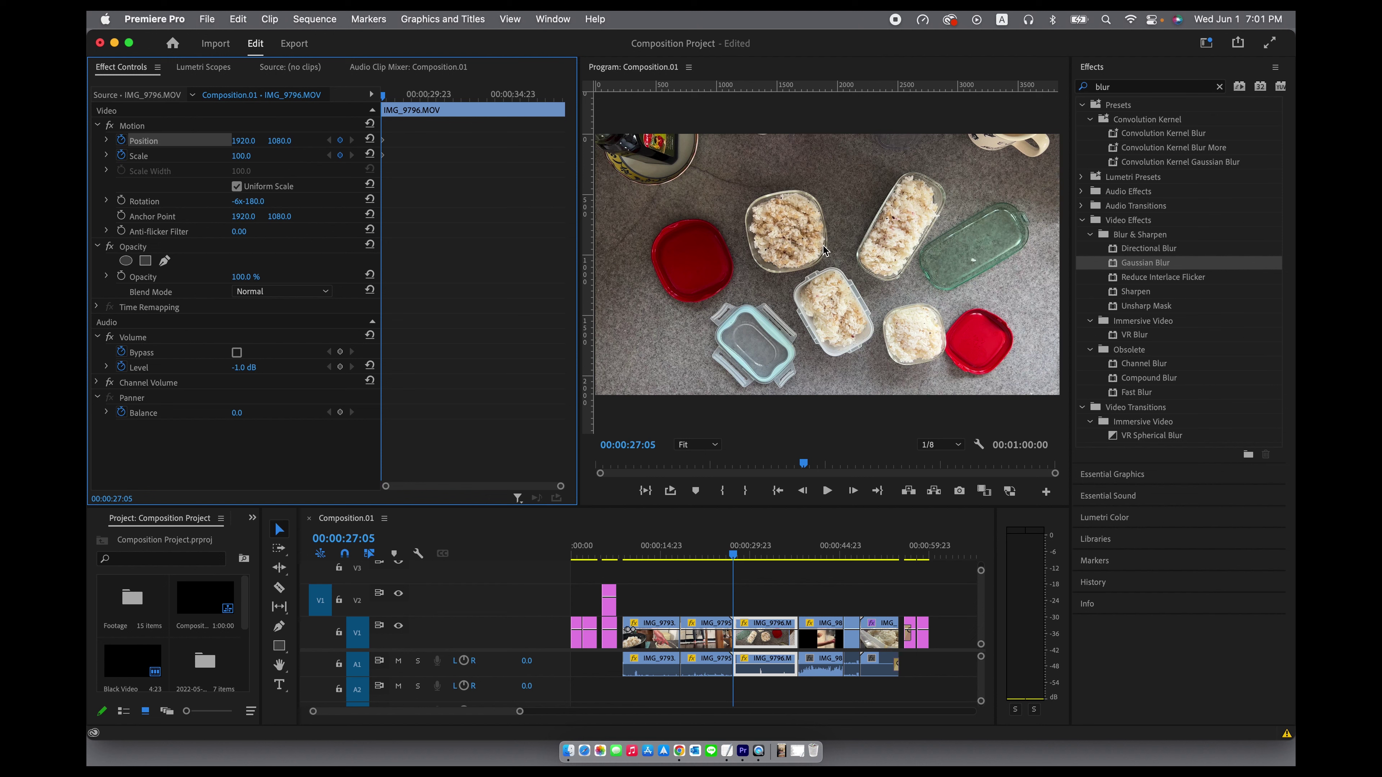
Step: At the clip's end, 00:00:38:02, set Scale to 182 and Position to 3039, 524 as end keyframes
left_click_drag(789, 560, 798, 560)
key("Right")
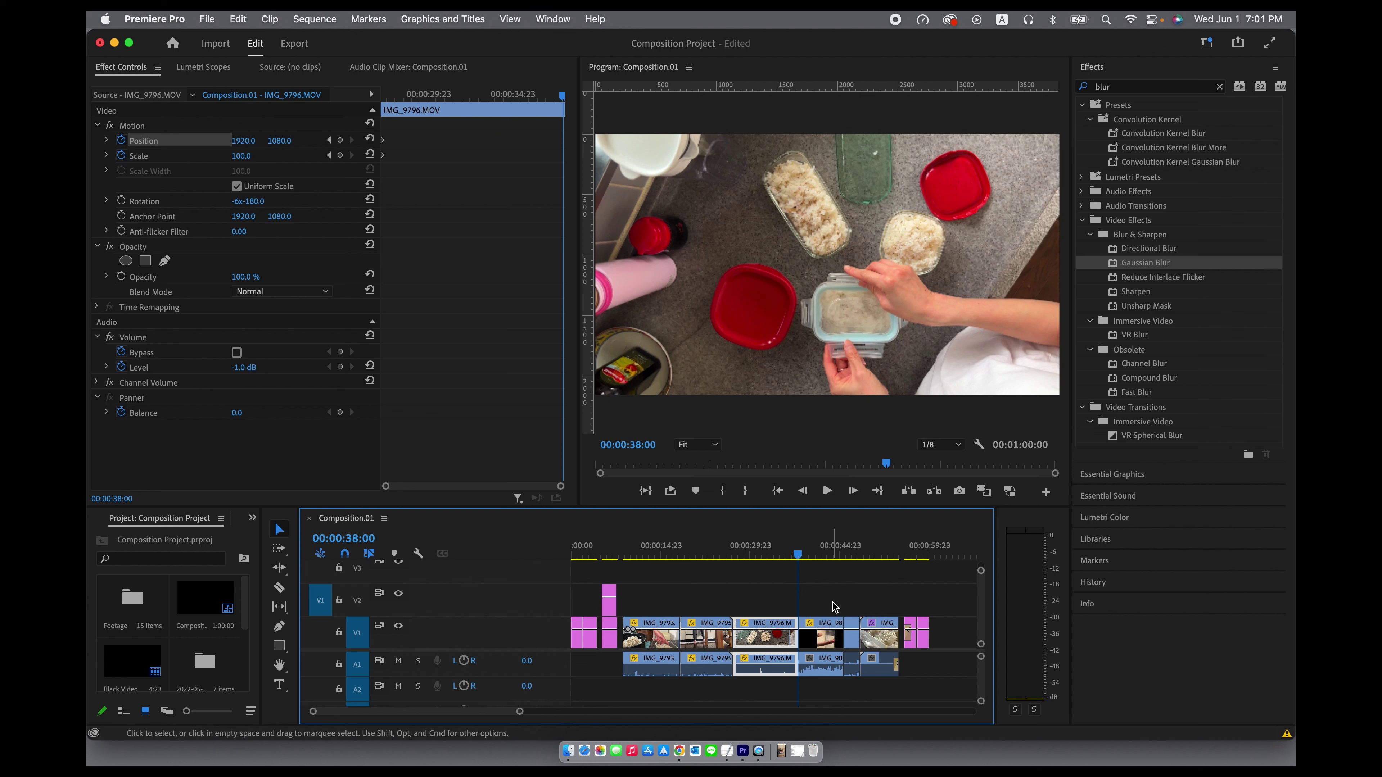
key("Right")
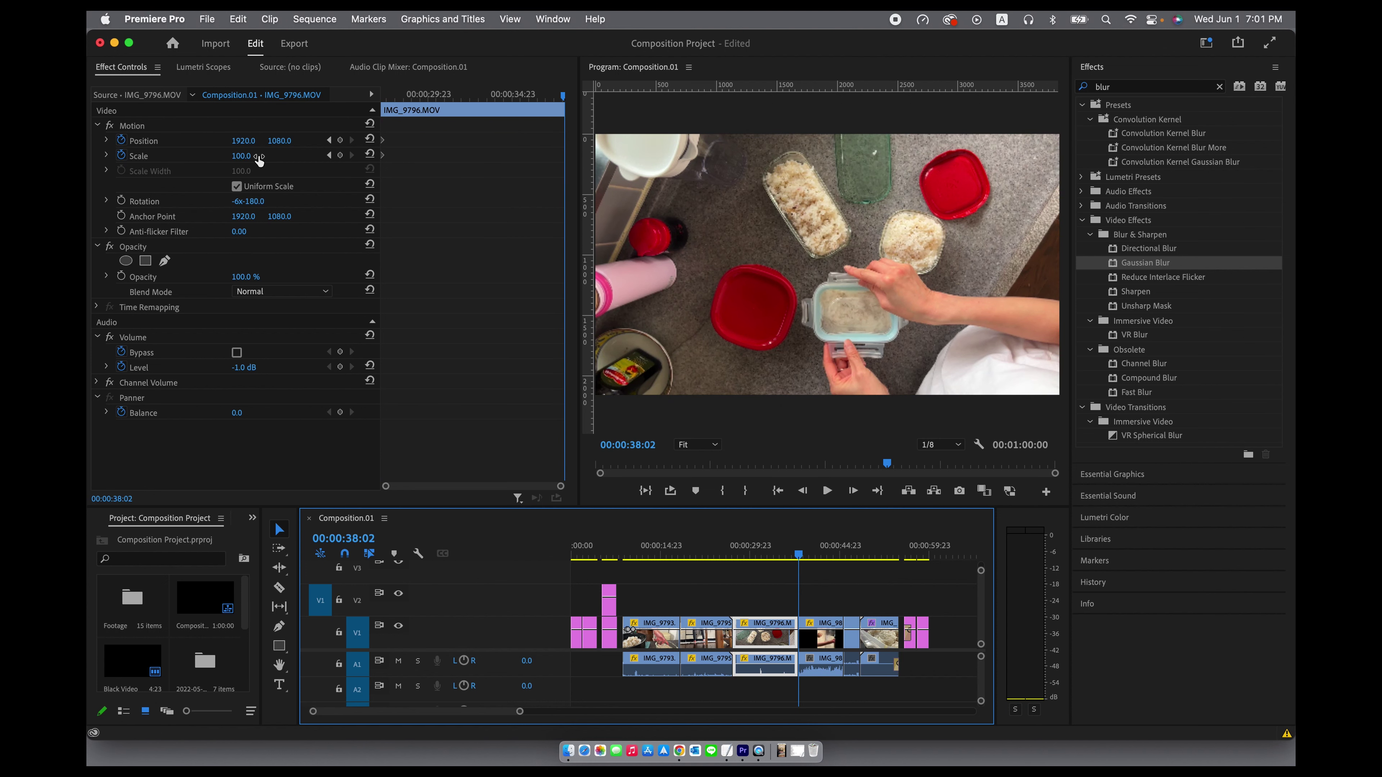
mouse_move(237, 158)
left_mouse_down()
mouse_move(313, 142)
mouse_move(242, 143)
mouse_move(250, 156)
mouse_move(256, 140)
left_mouse_up()
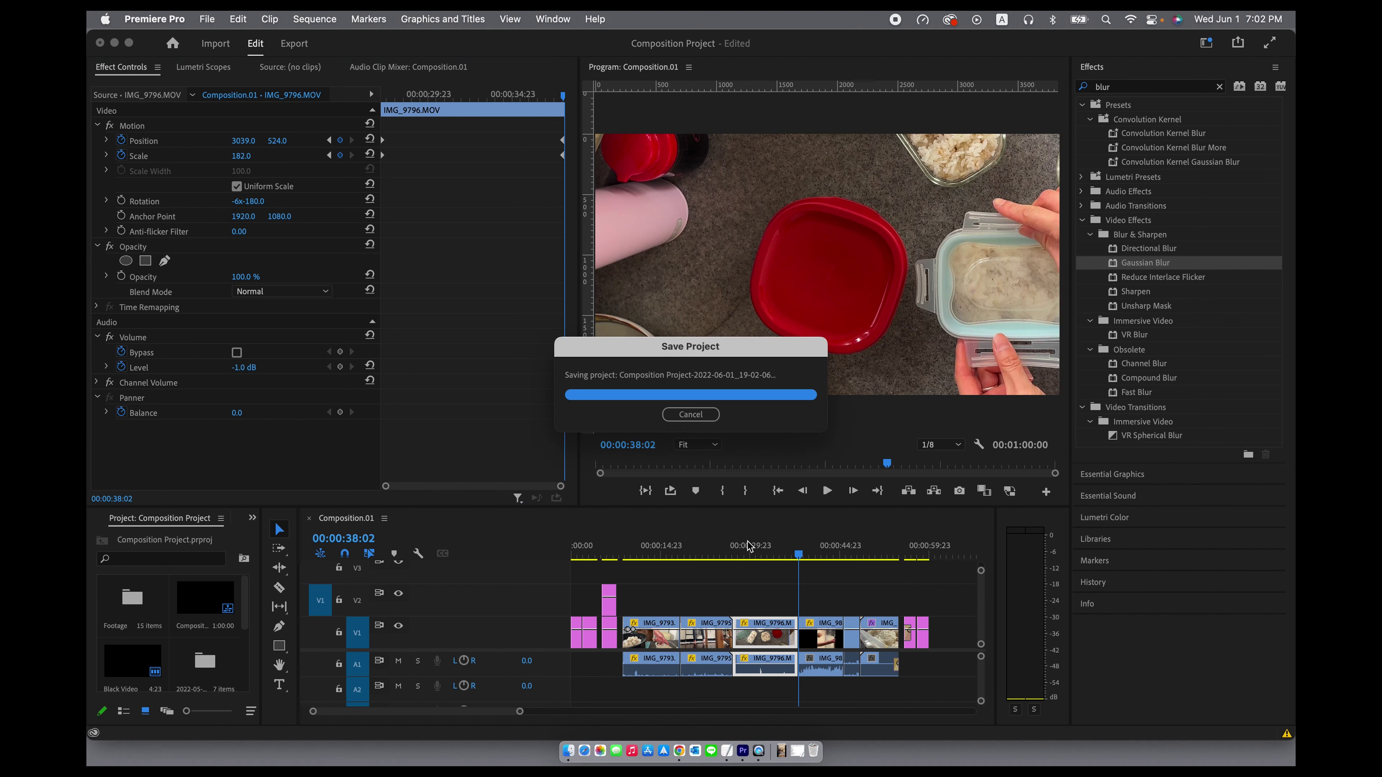
Step: Play the Scale and Position animation from 00:00:27:00, and move the playhead back into the clip at 00:00:35:07
left_click_drag(749, 553, 732, 554)
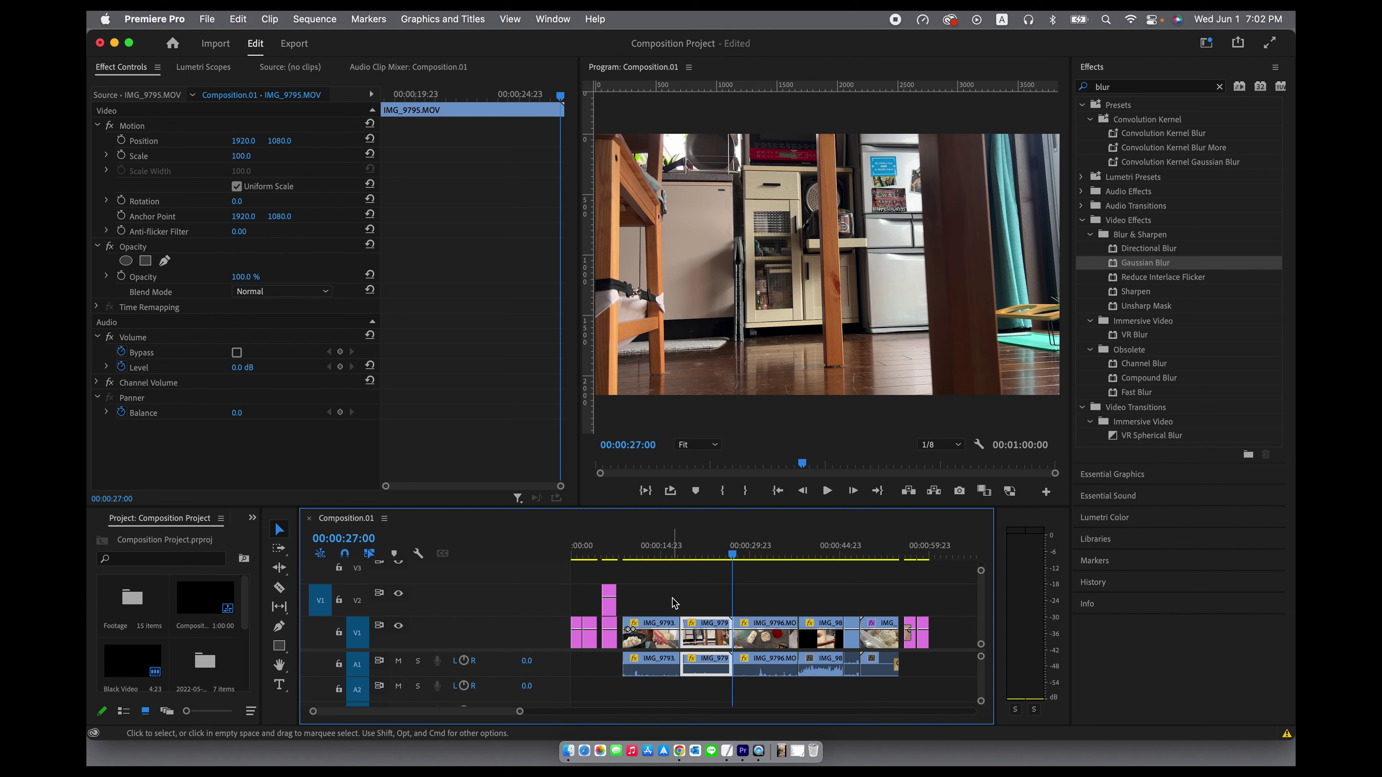
key("space")
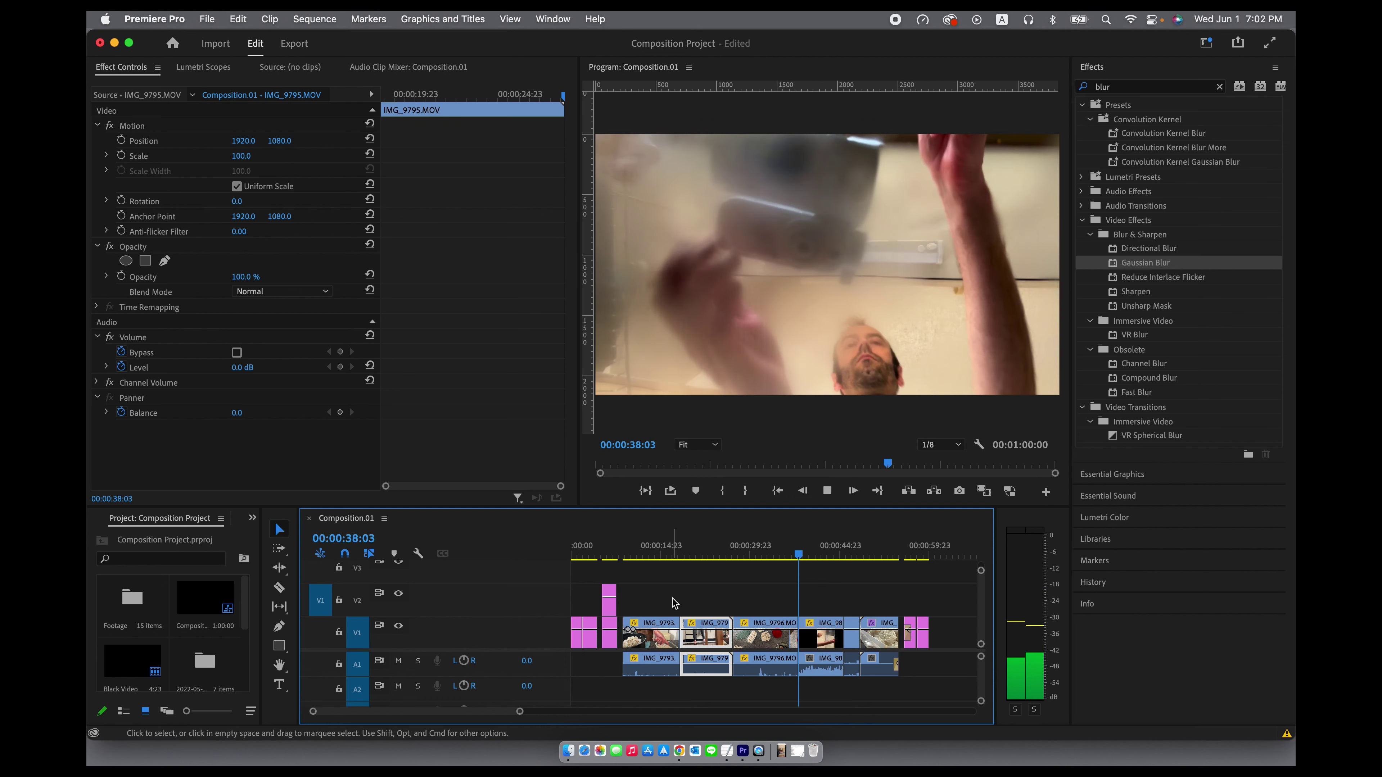
key("space")
left_click(783, 557)
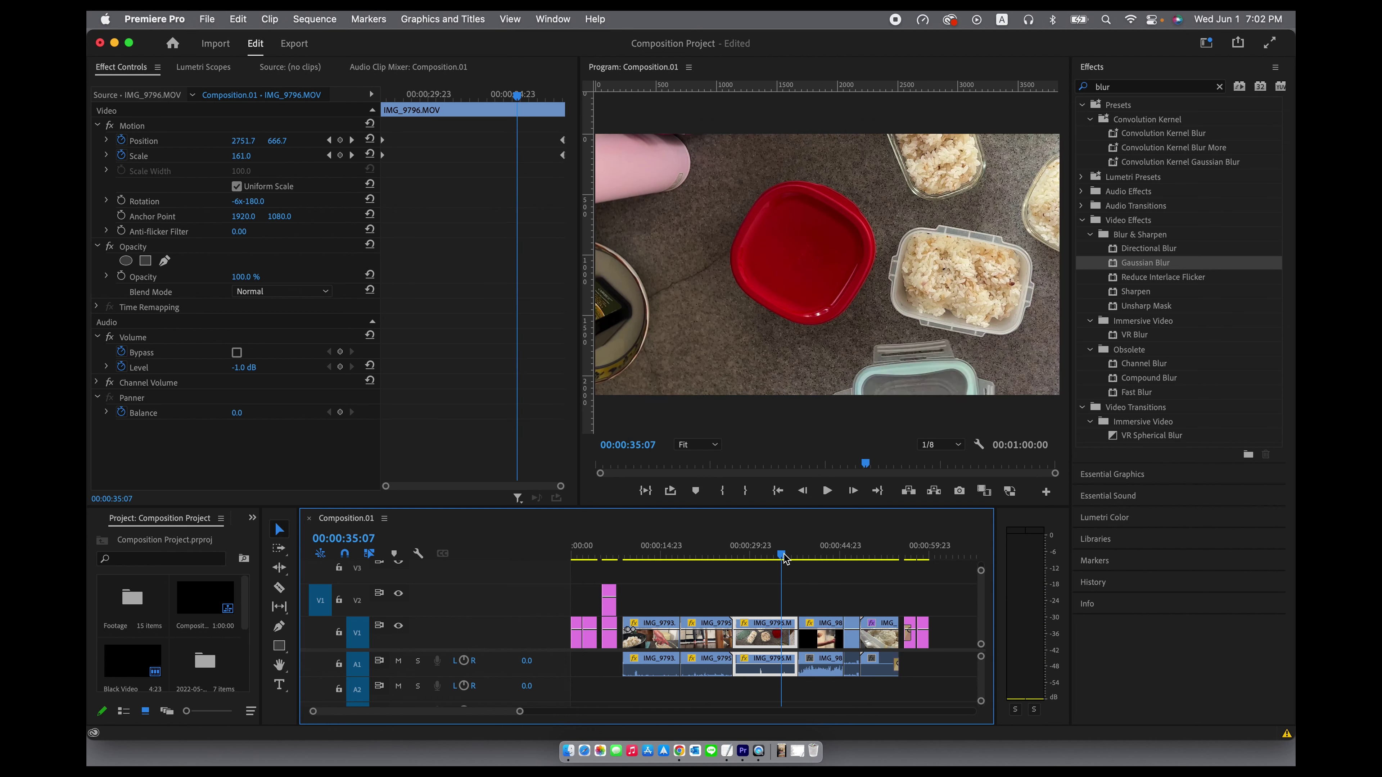